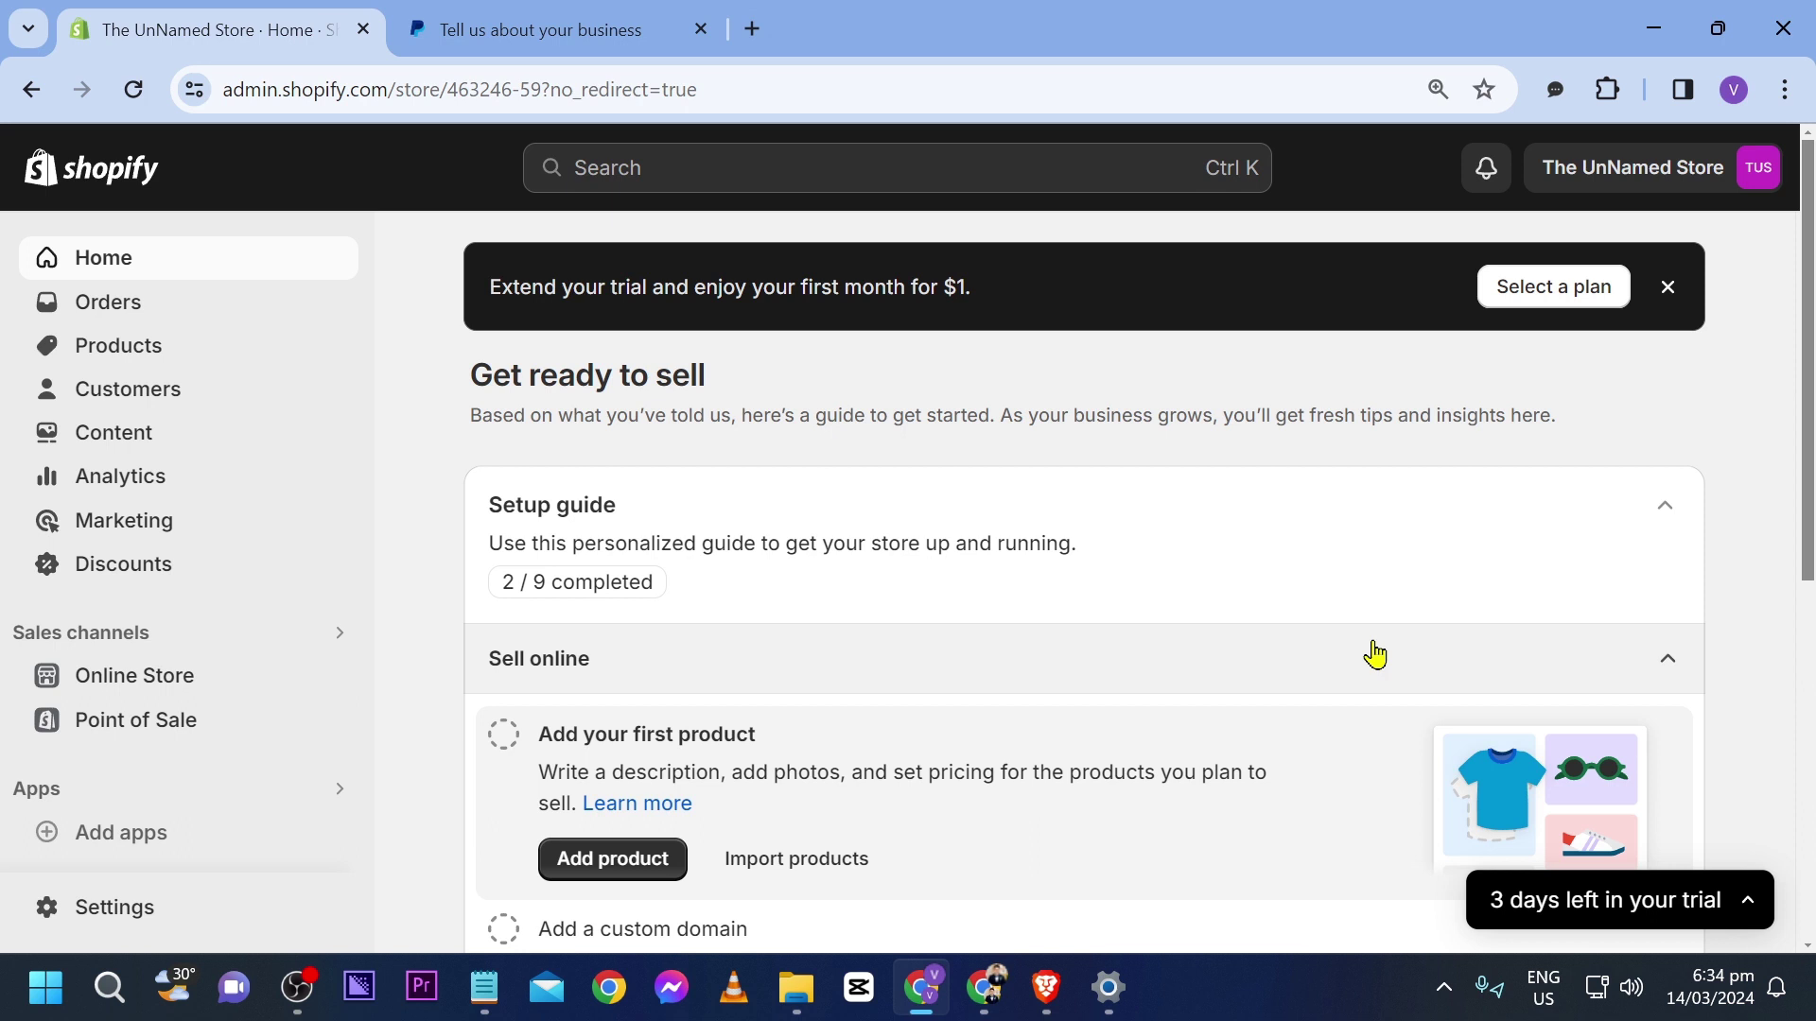
- Go to Settings > Payments and view the third-party payment providers, such as Bogus Gateway and Adyen
{"action": "left_click", "coordinate": [81, 926]}
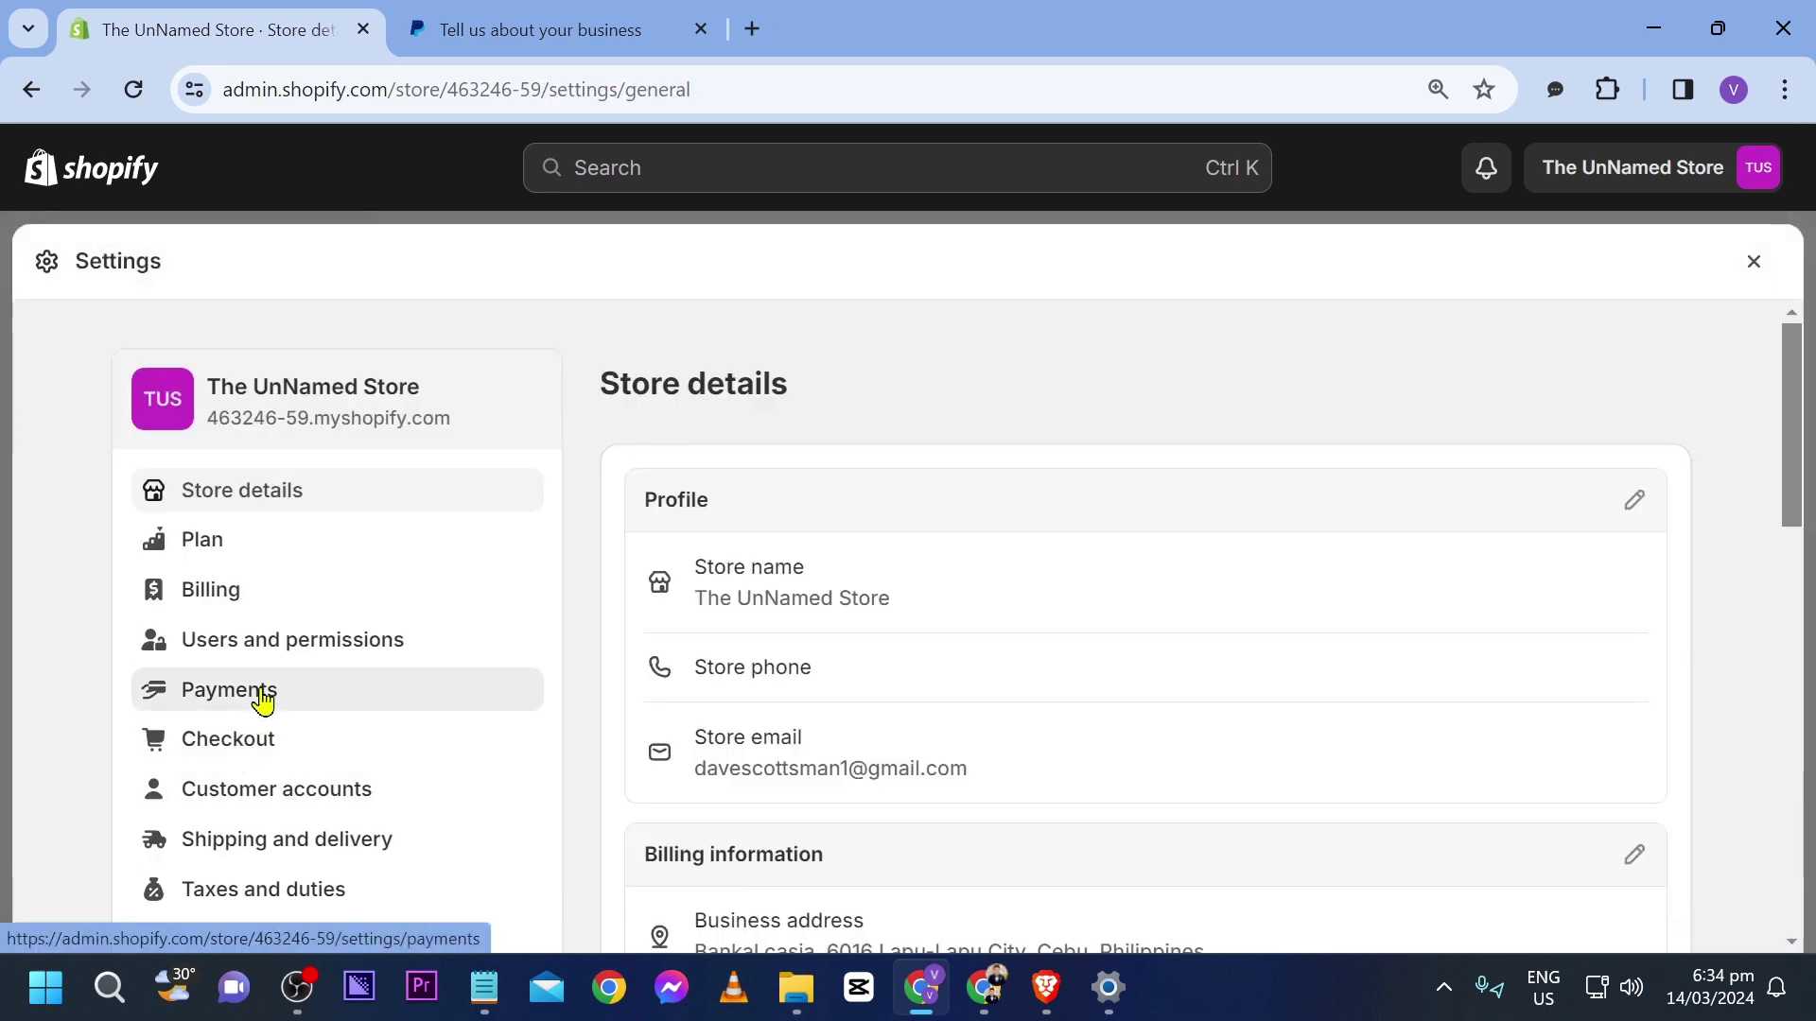
{"action": "left_click", "coordinate": [259, 694]}
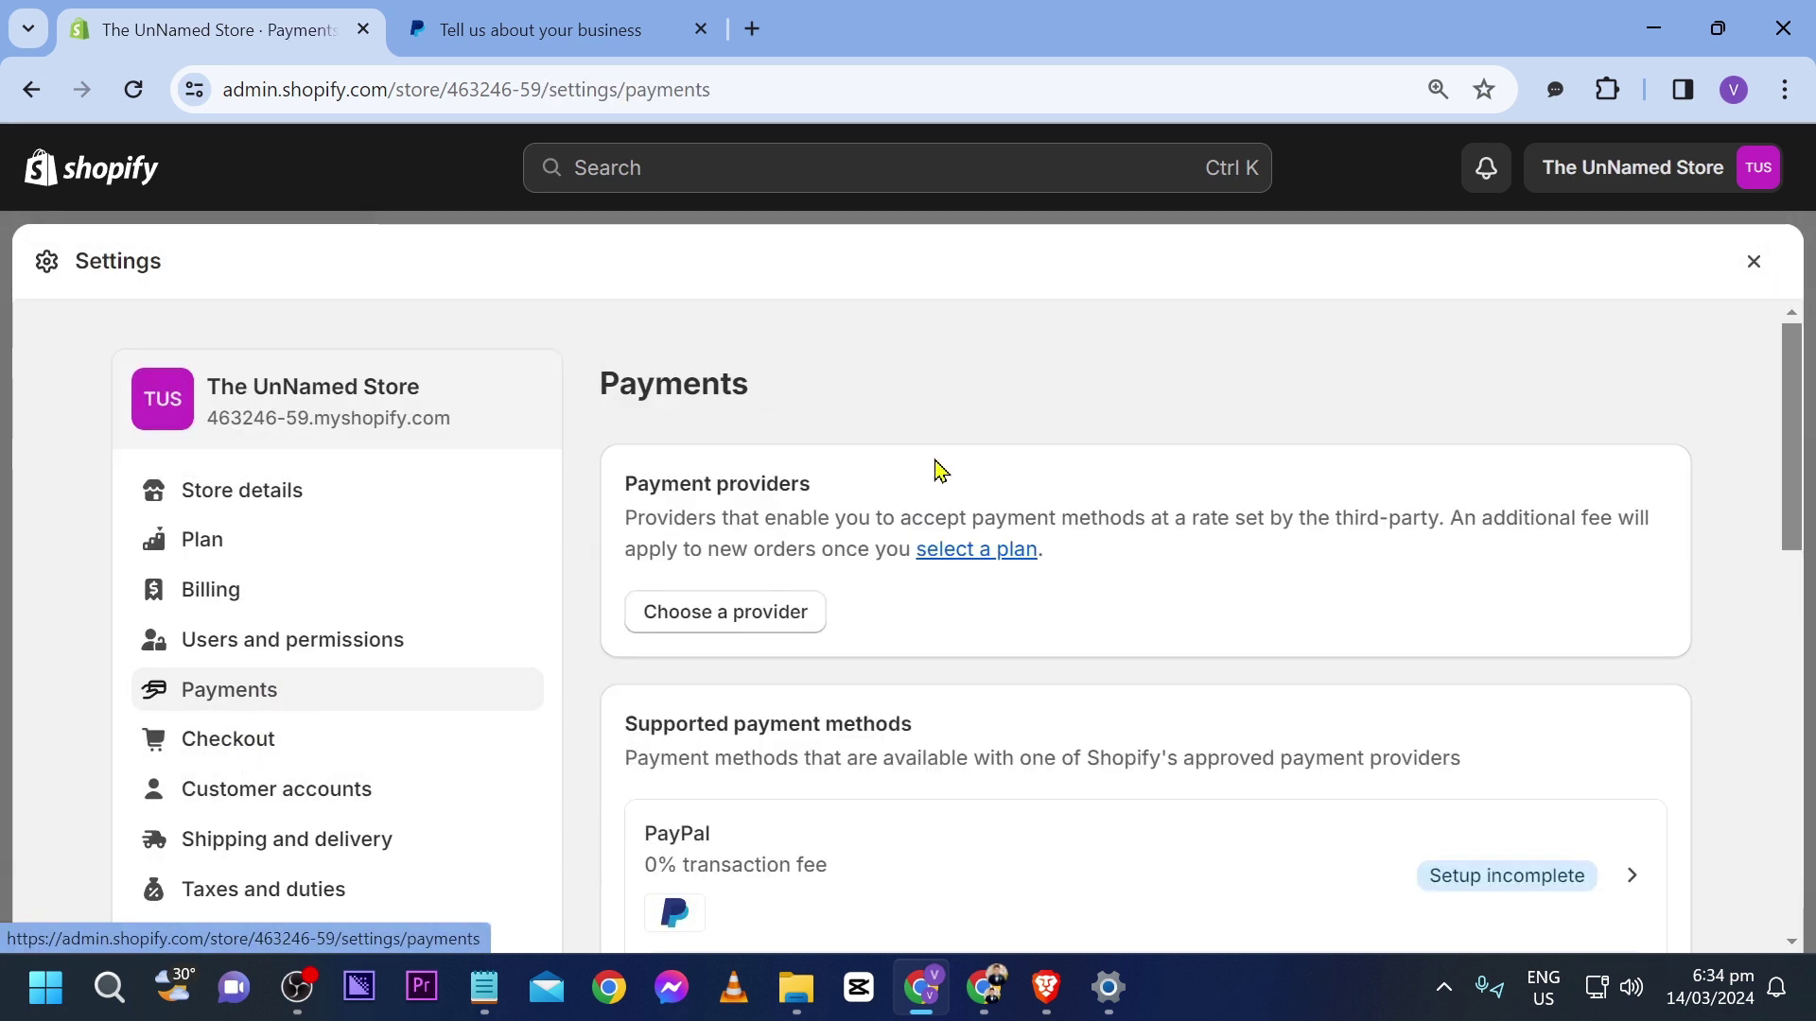
{"action": "scroll", "coordinate": [1147, 587], "scroll_direction": "down", "scroll_amount": 1}
{"action": "scroll", "coordinate": [616, 544], "scroll_direction": "down", "scroll_amount": 1}
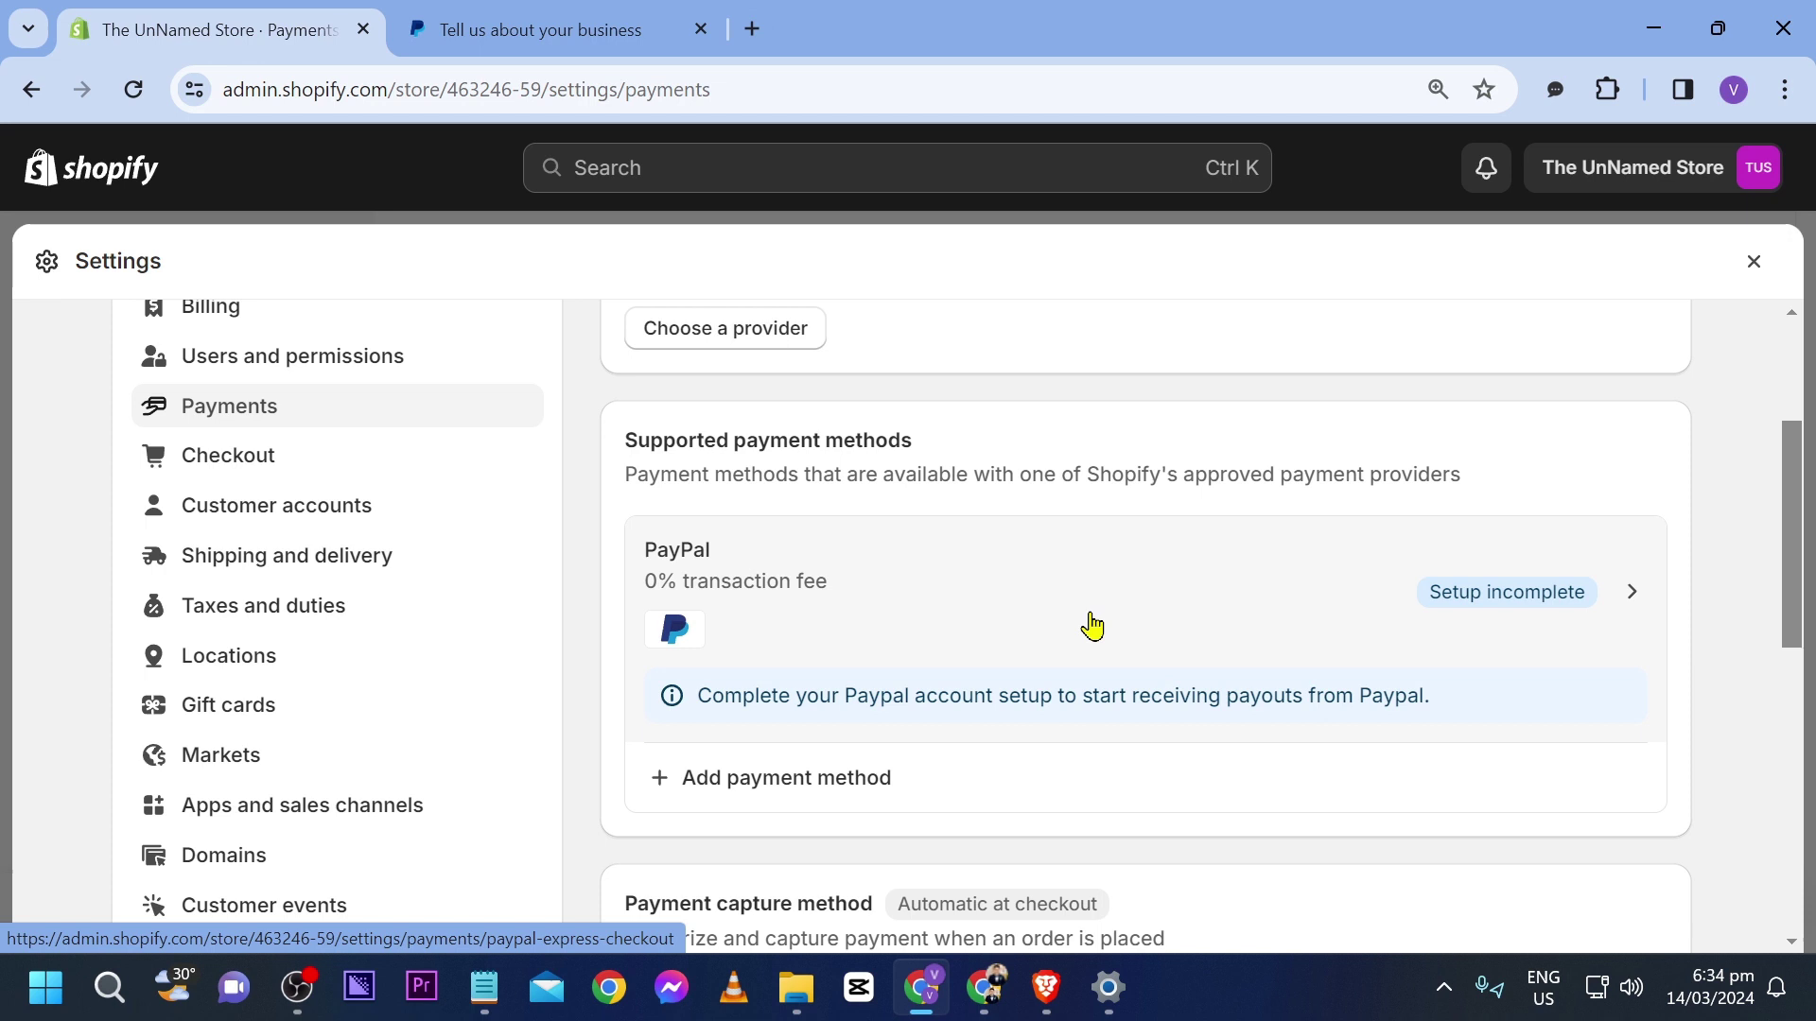
{"action": "scroll", "coordinate": [1091, 624], "scroll_direction": "up", "scroll_amount": 2}
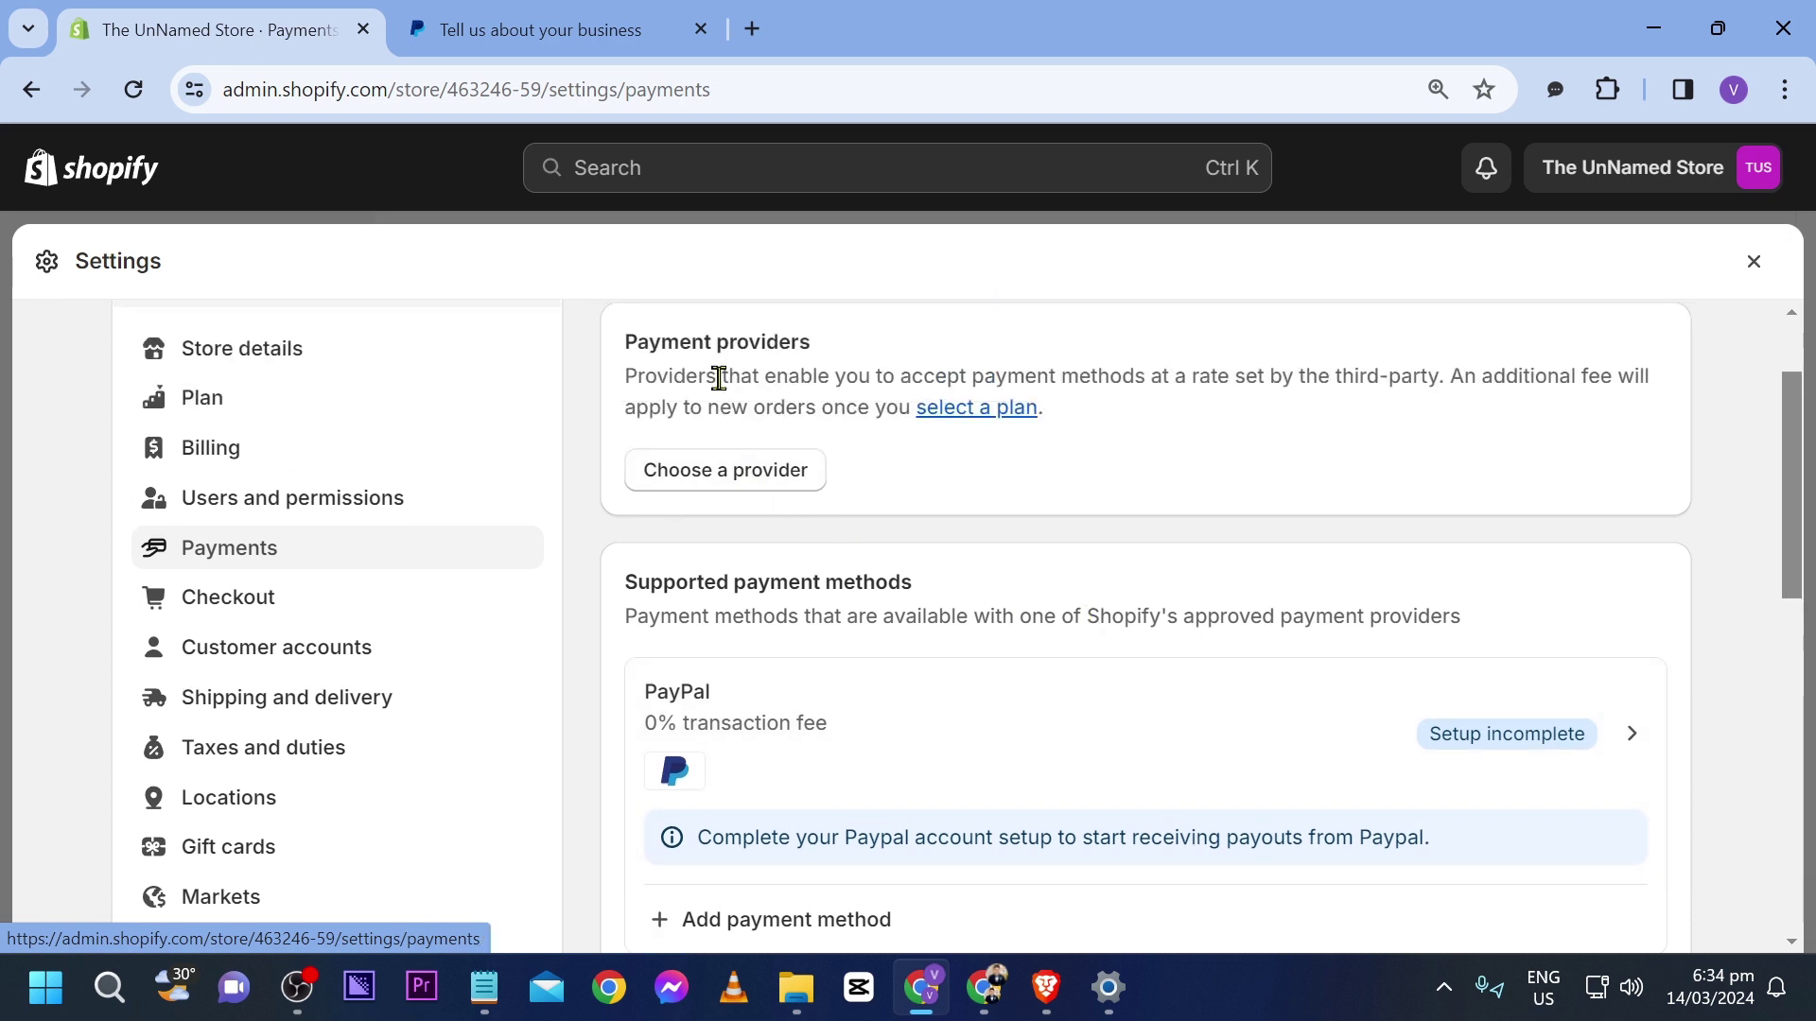
{"action": "left_click", "coordinate": [711, 351]}
- Browse the full third-party provider list to reach the (for testing) Bogus Gateway
{"action": "left_click", "coordinate": [734, 482]}
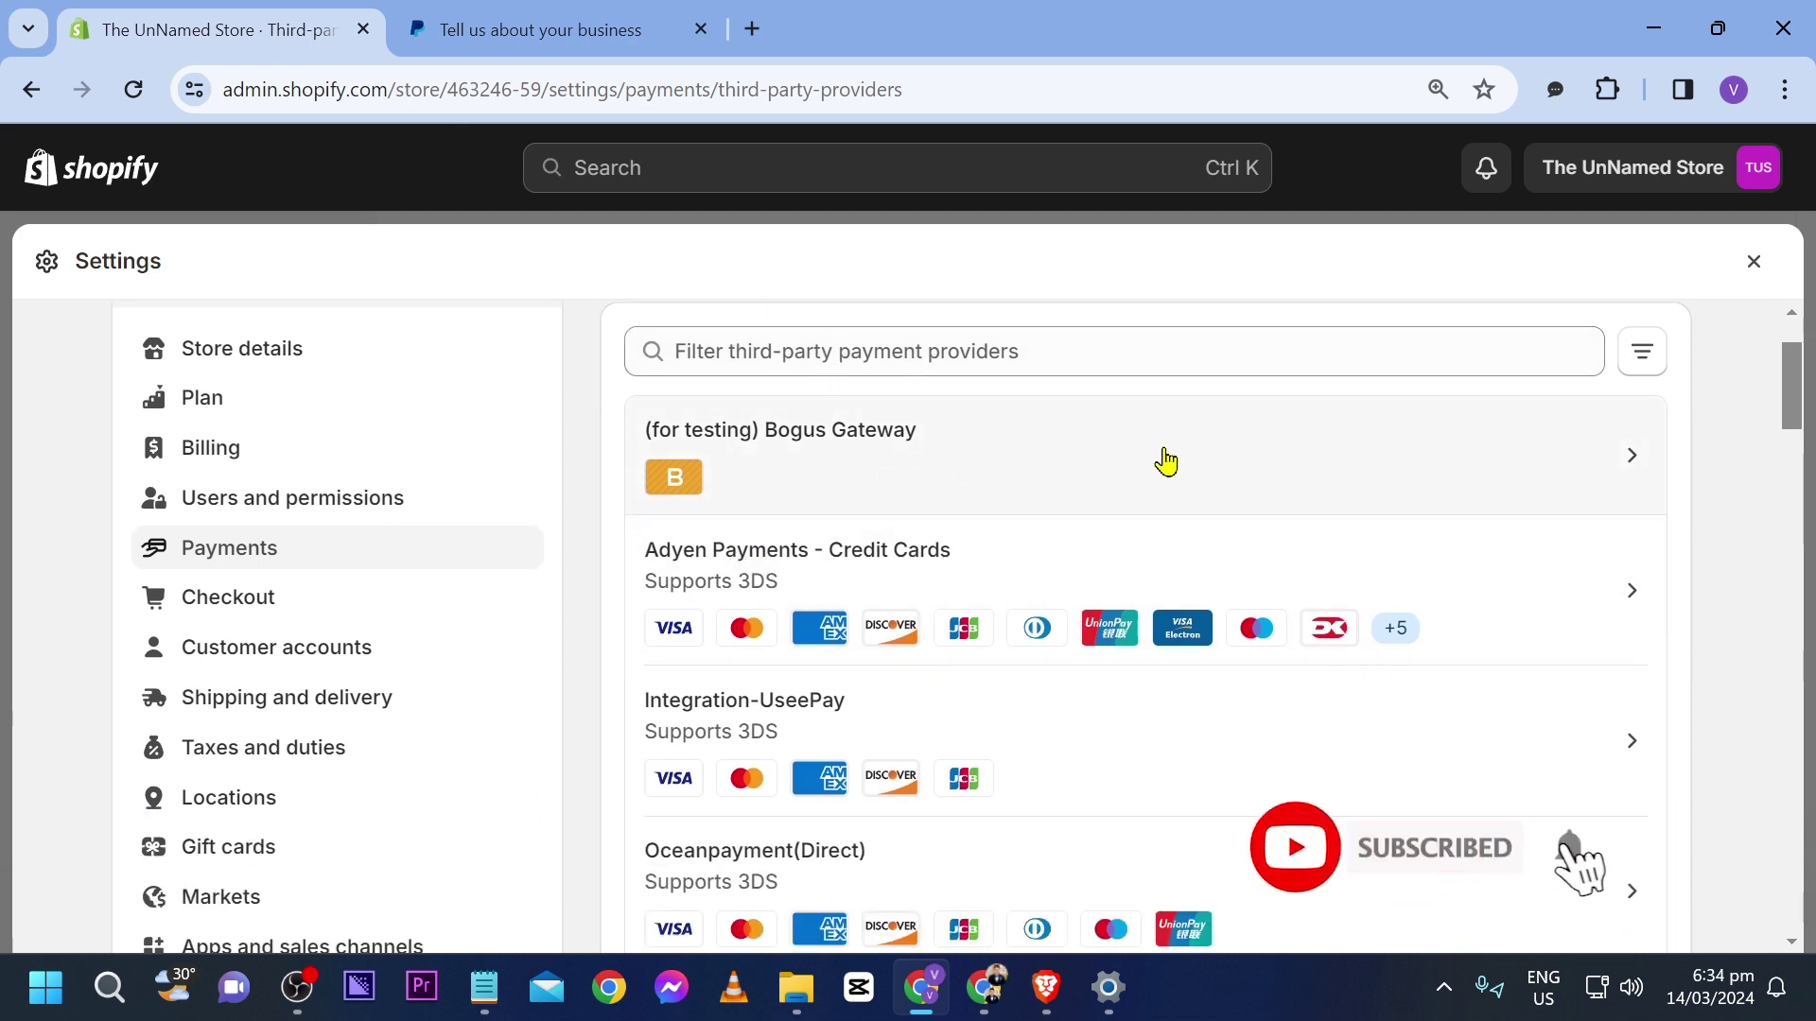
{"action": "scroll", "coordinate": [1159, 457], "scroll_direction": "down", "scroll_amount": 1}
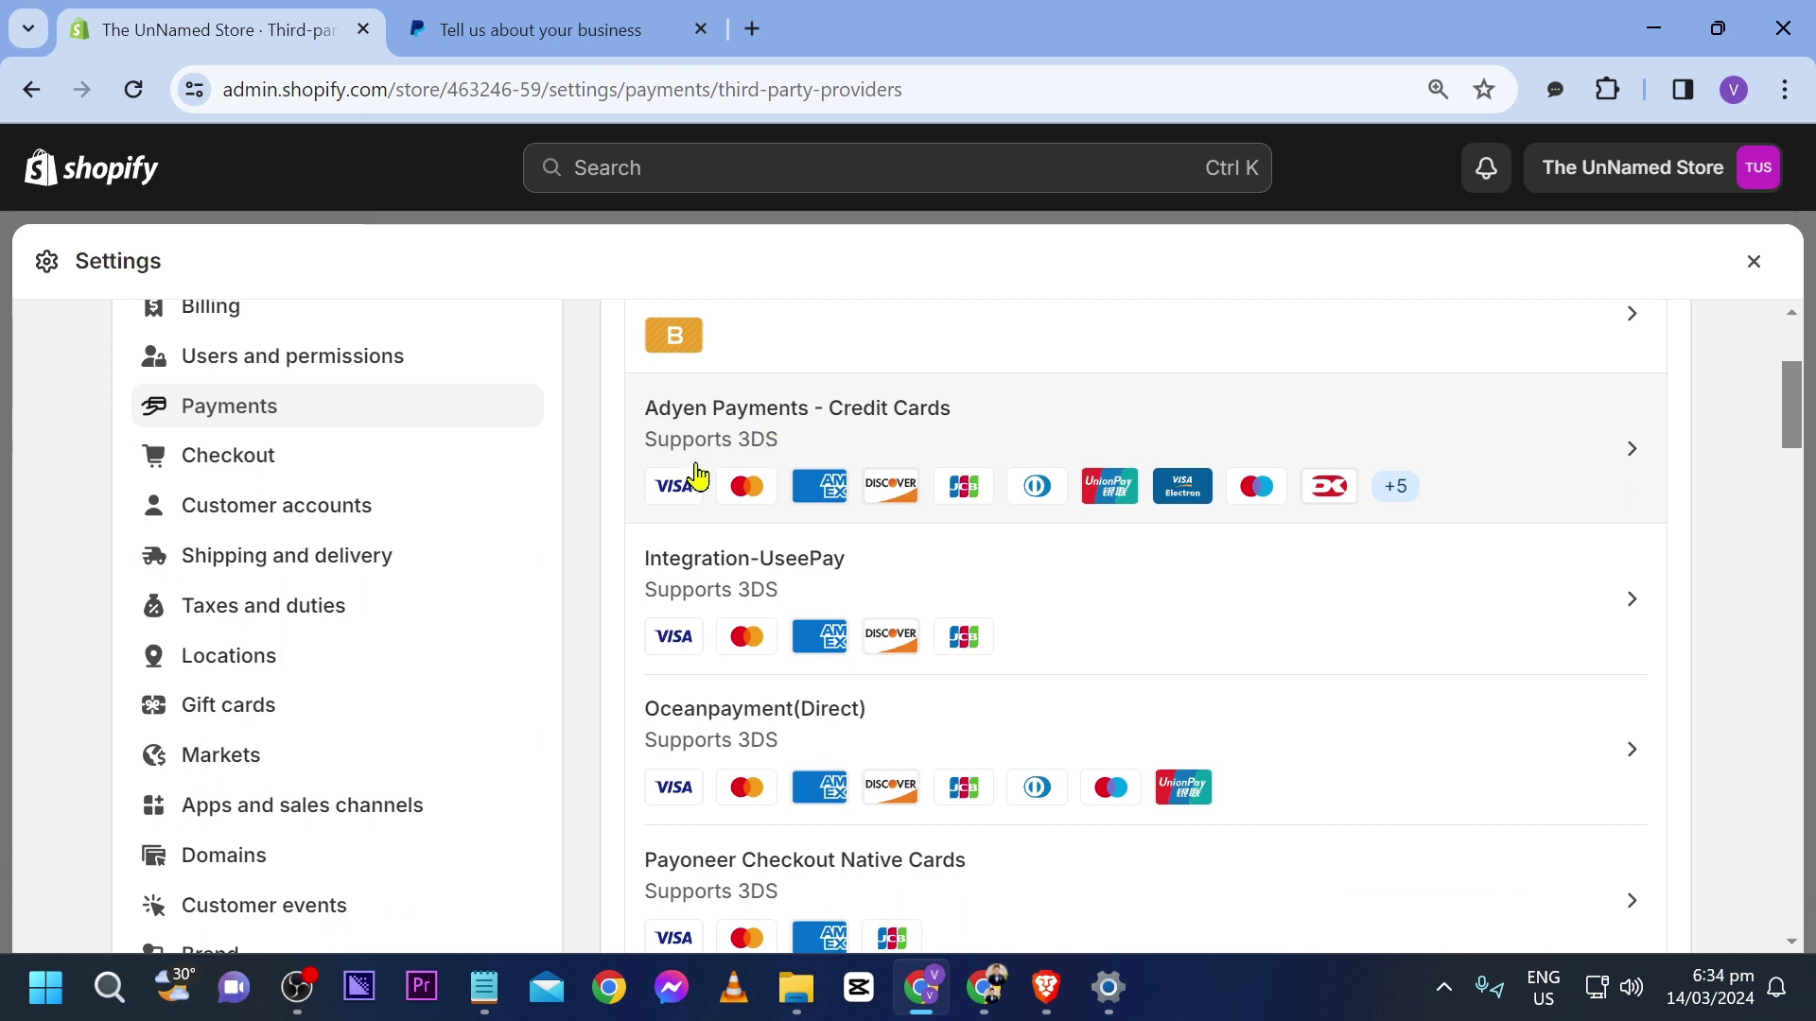
{"action": "scroll", "coordinate": [748, 437], "scroll_direction": "down", "scroll_amount": 1}
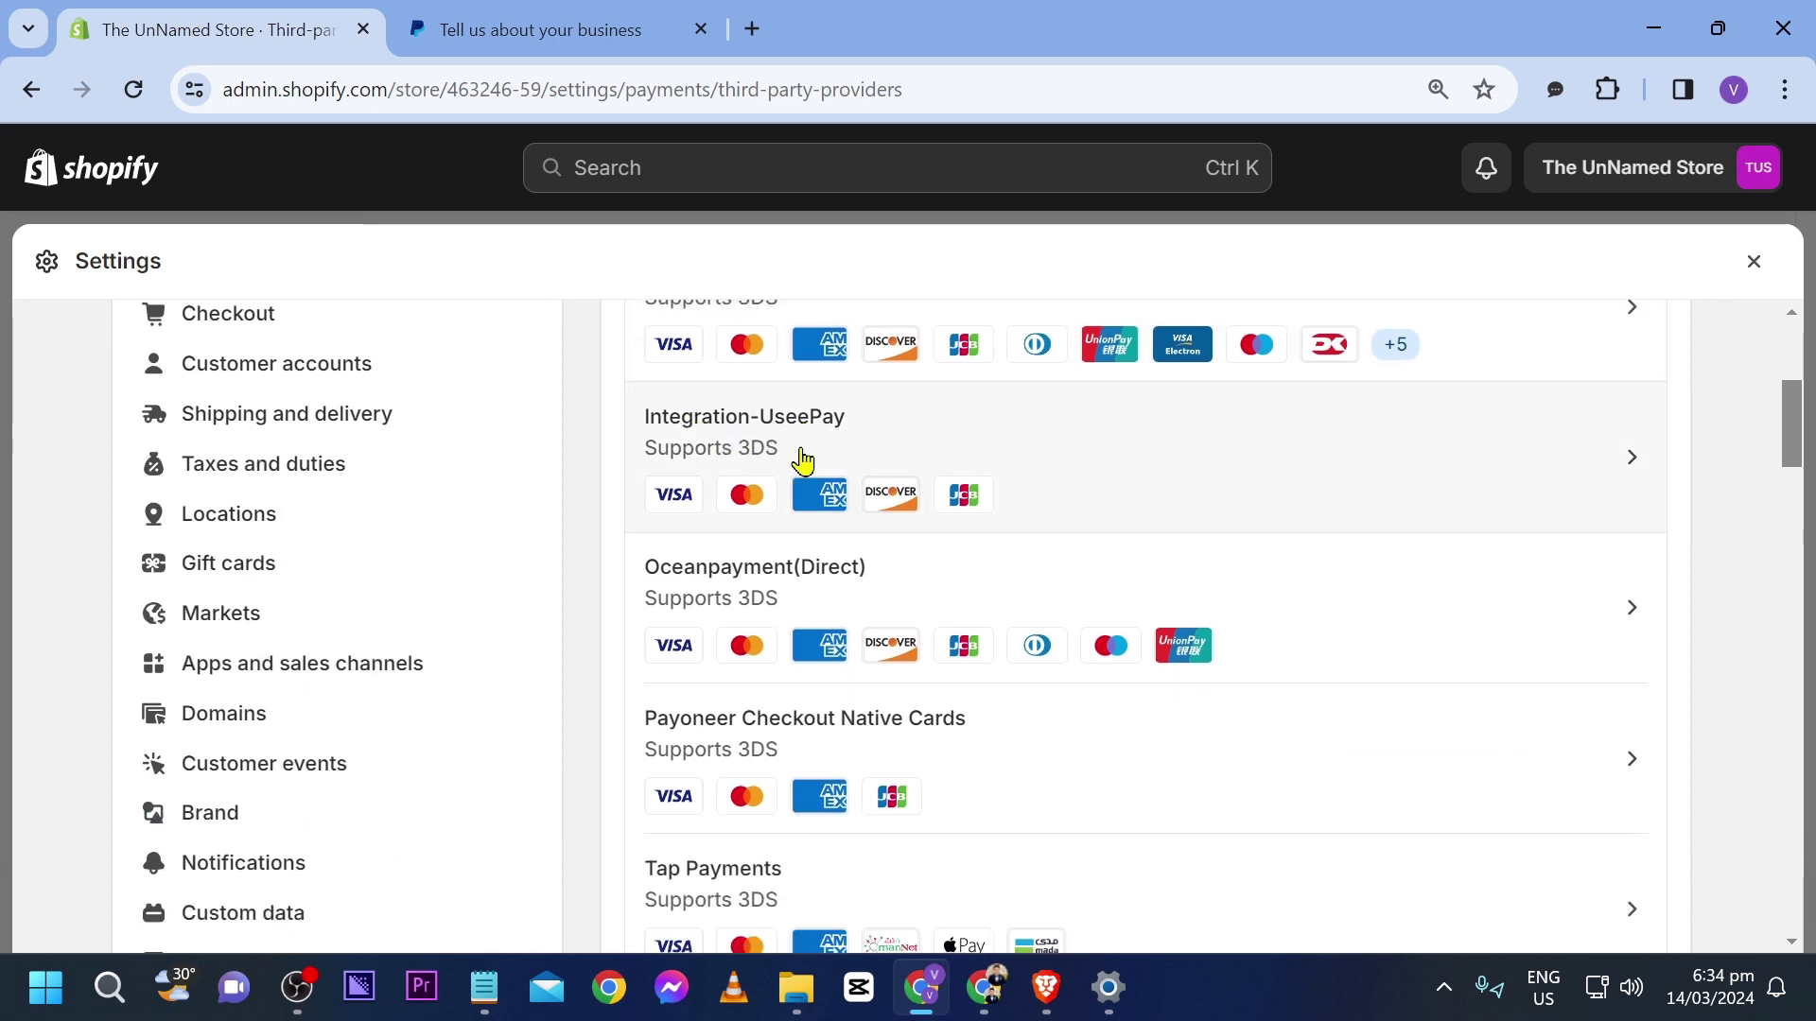
{"action": "scroll", "coordinate": [767, 462], "scroll_direction": "down", "scroll_amount": 1}
{"action": "scroll", "coordinate": [795, 448], "scroll_direction": "down", "scroll_amount": 1}
{"action": "scroll", "coordinate": [753, 450], "scroll_direction": "down", "scroll_amount": 1}
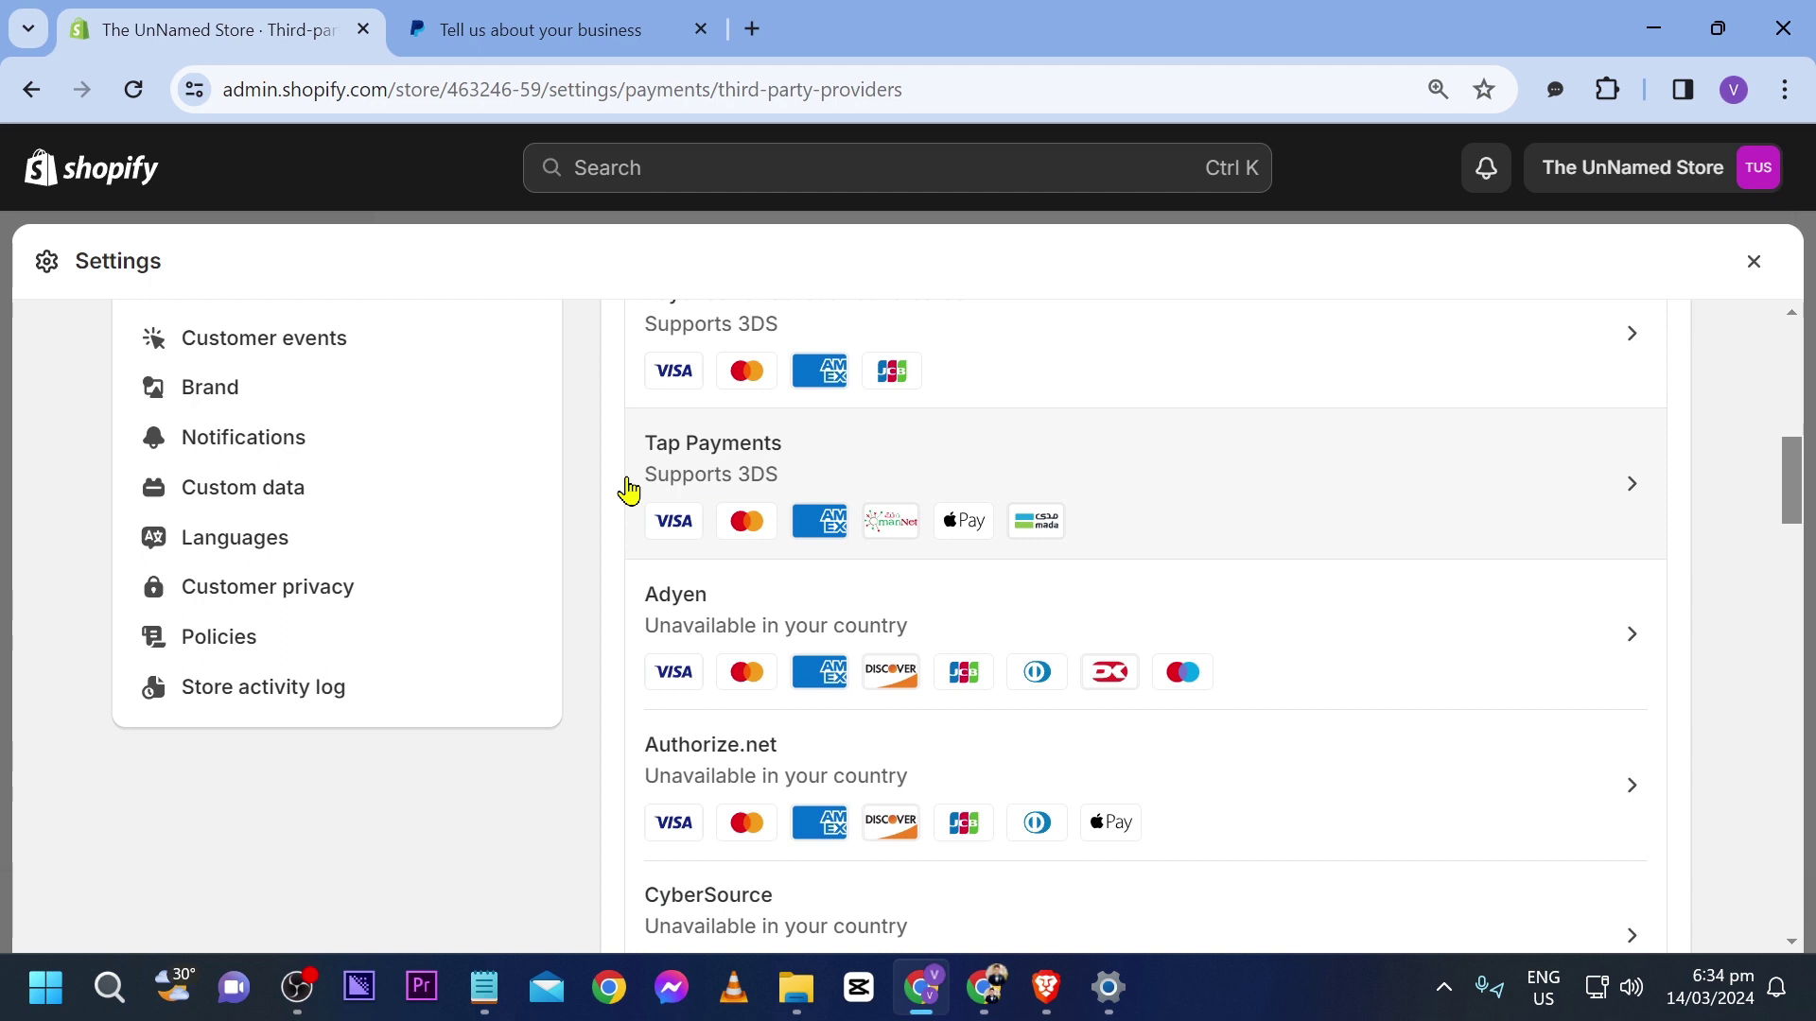
{"action": "scroll", "coordinate": [734, 475], "scroll_direction": "down", "scroll_amount": 1}
{"action": "scroll", "coordinate": [734, 475], "scroll_direction": "down", "scroll_amount": 2}
{"action": "scroll", "coordinate": [734, 474], "scroll_direction": "down", "scroll_amount": 1}
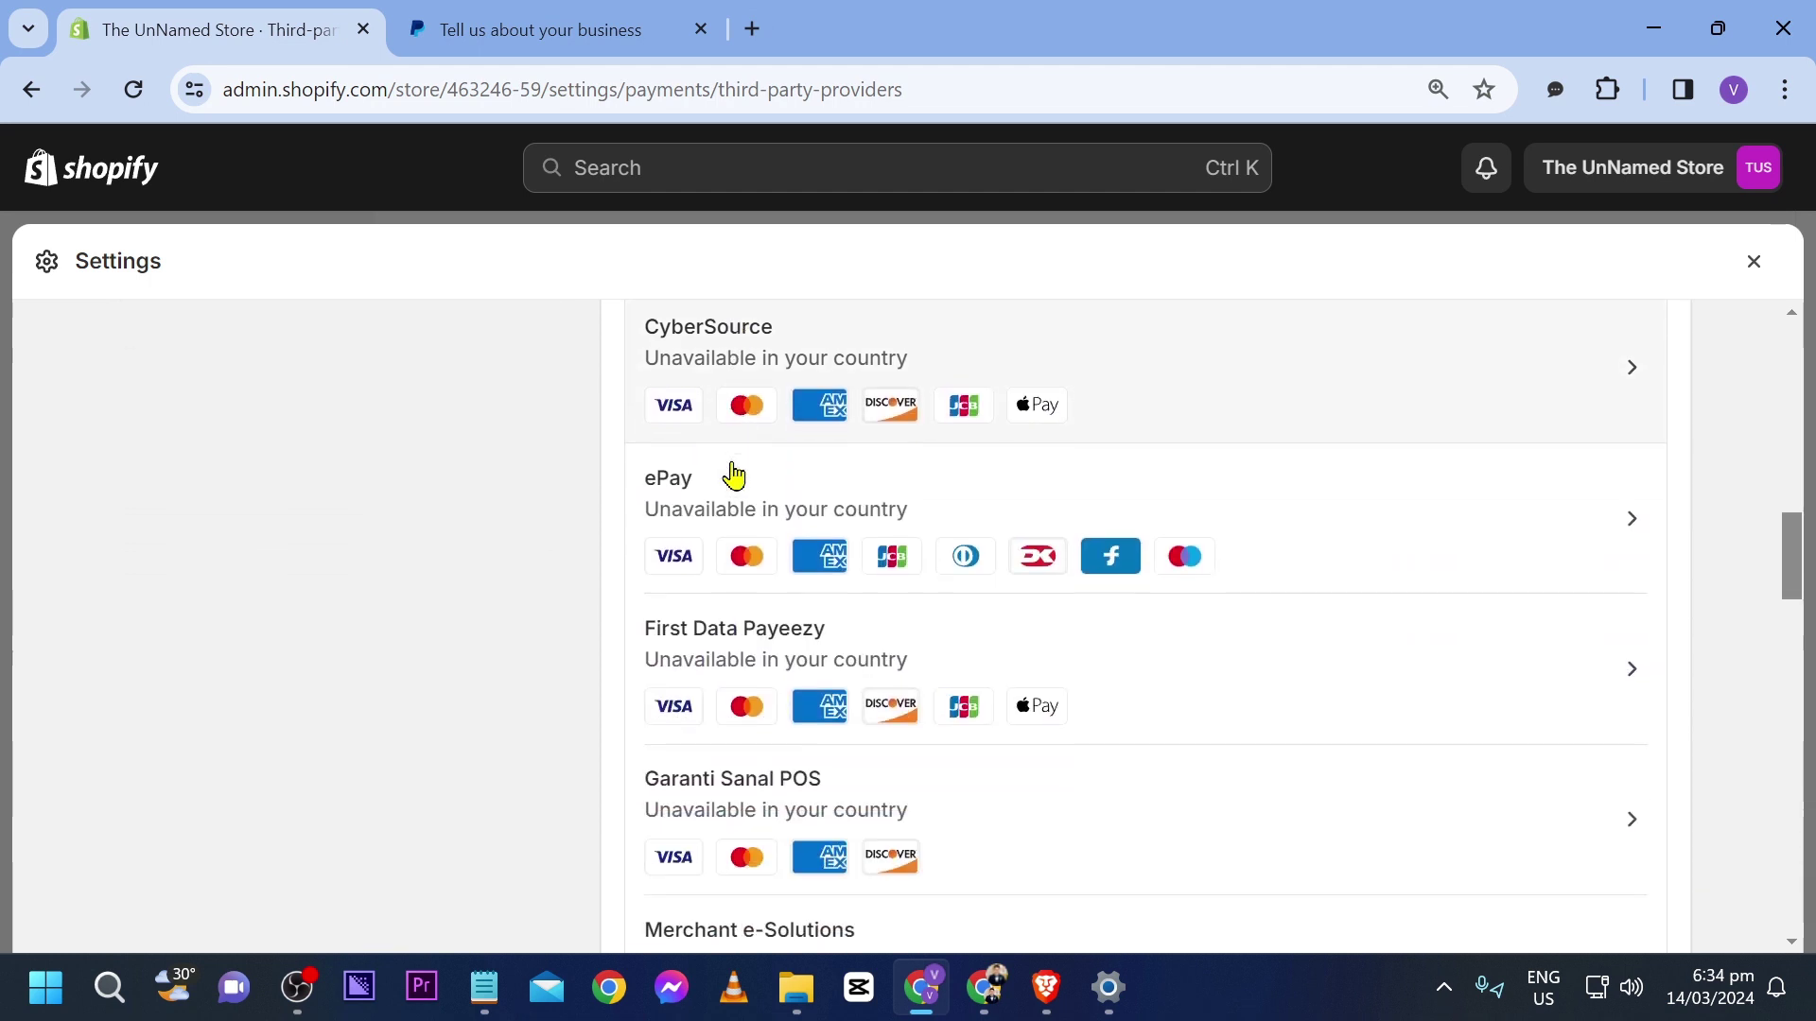
{"action": "scroll", "coordinate": [733, 473], "scroll_direction": "down", "scroll_amount": 2}
{"action": "scroll", "coordinate": [734, 473], "scroll_direction": "down", "scroll_amount": 1}
{"action": "scroll", "coordinate": [734, 474], "scroll_direction": "down", "scroll_amount": 1}
{"action": "scroll", "coordinate": [734, 474], "scroll_direction": "down", "scroll_amount": 1}
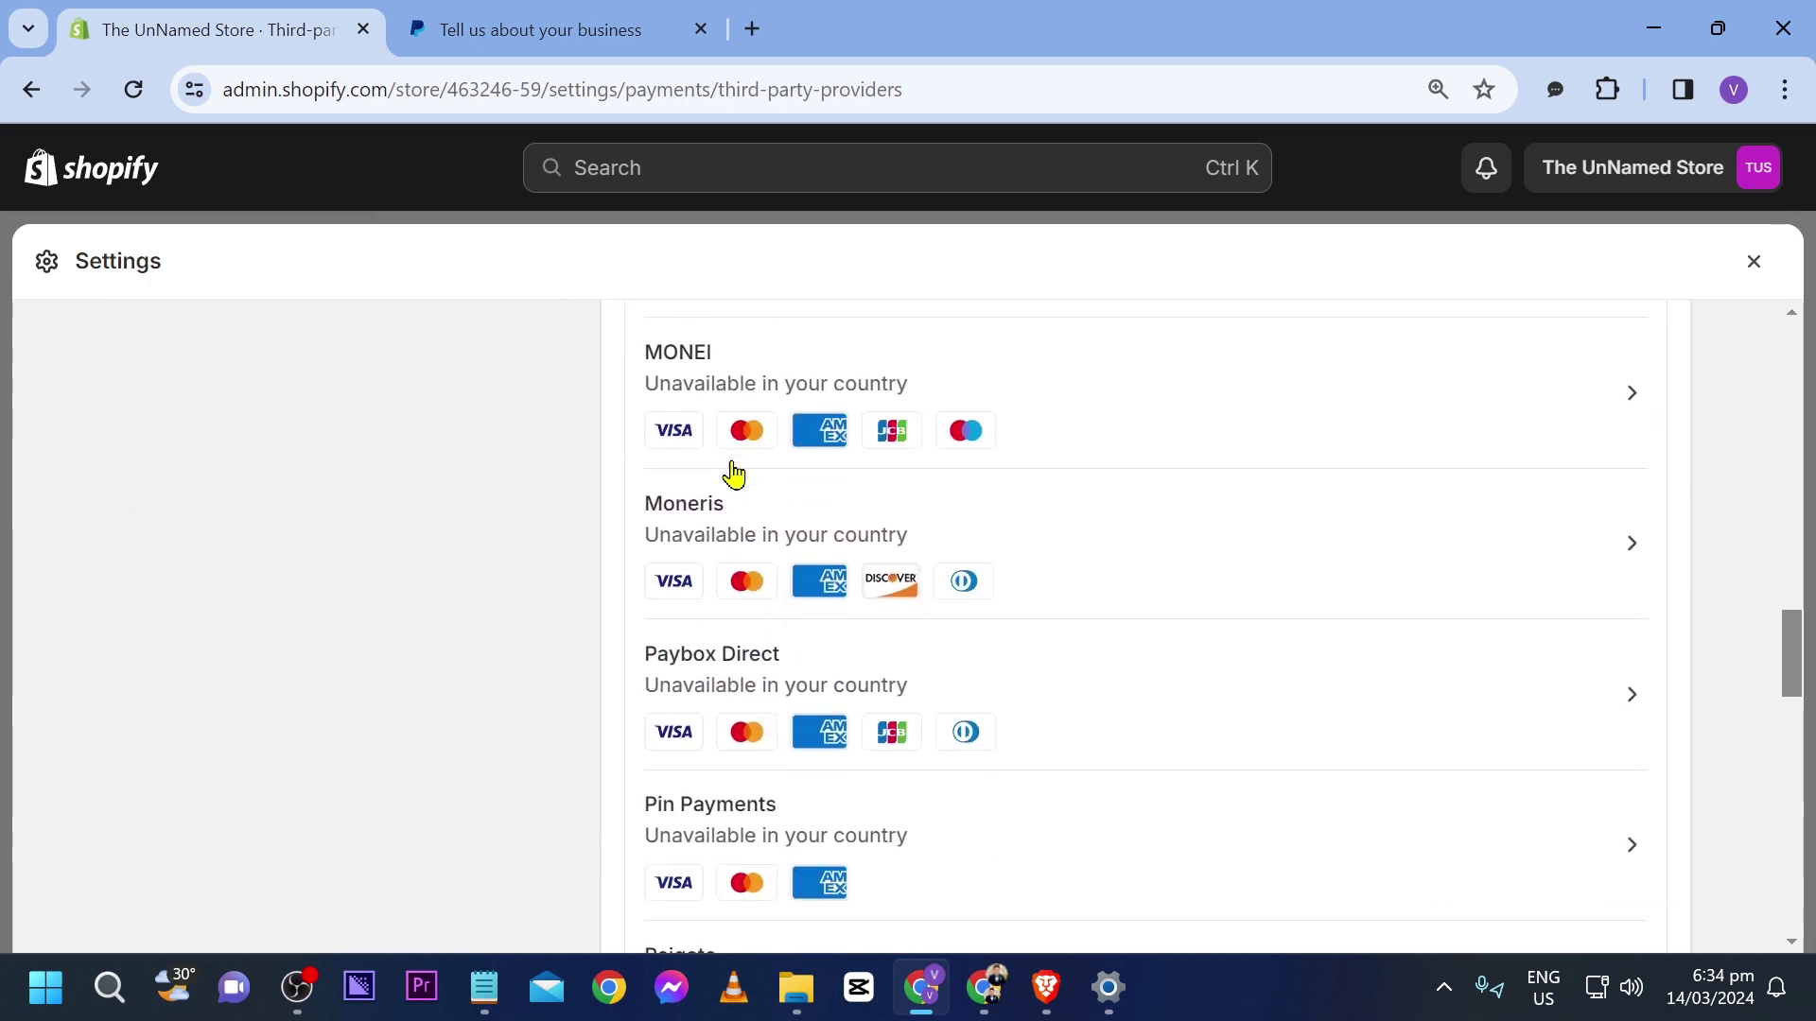
{"action": "scroll", "coordinate": [734, 474], "scroll_direction": "down", "scroll_amount": 2}
{"action": "scroll", "coordinate": [746, 681], "scroll_direction": "down", "scroll_amount": 3}
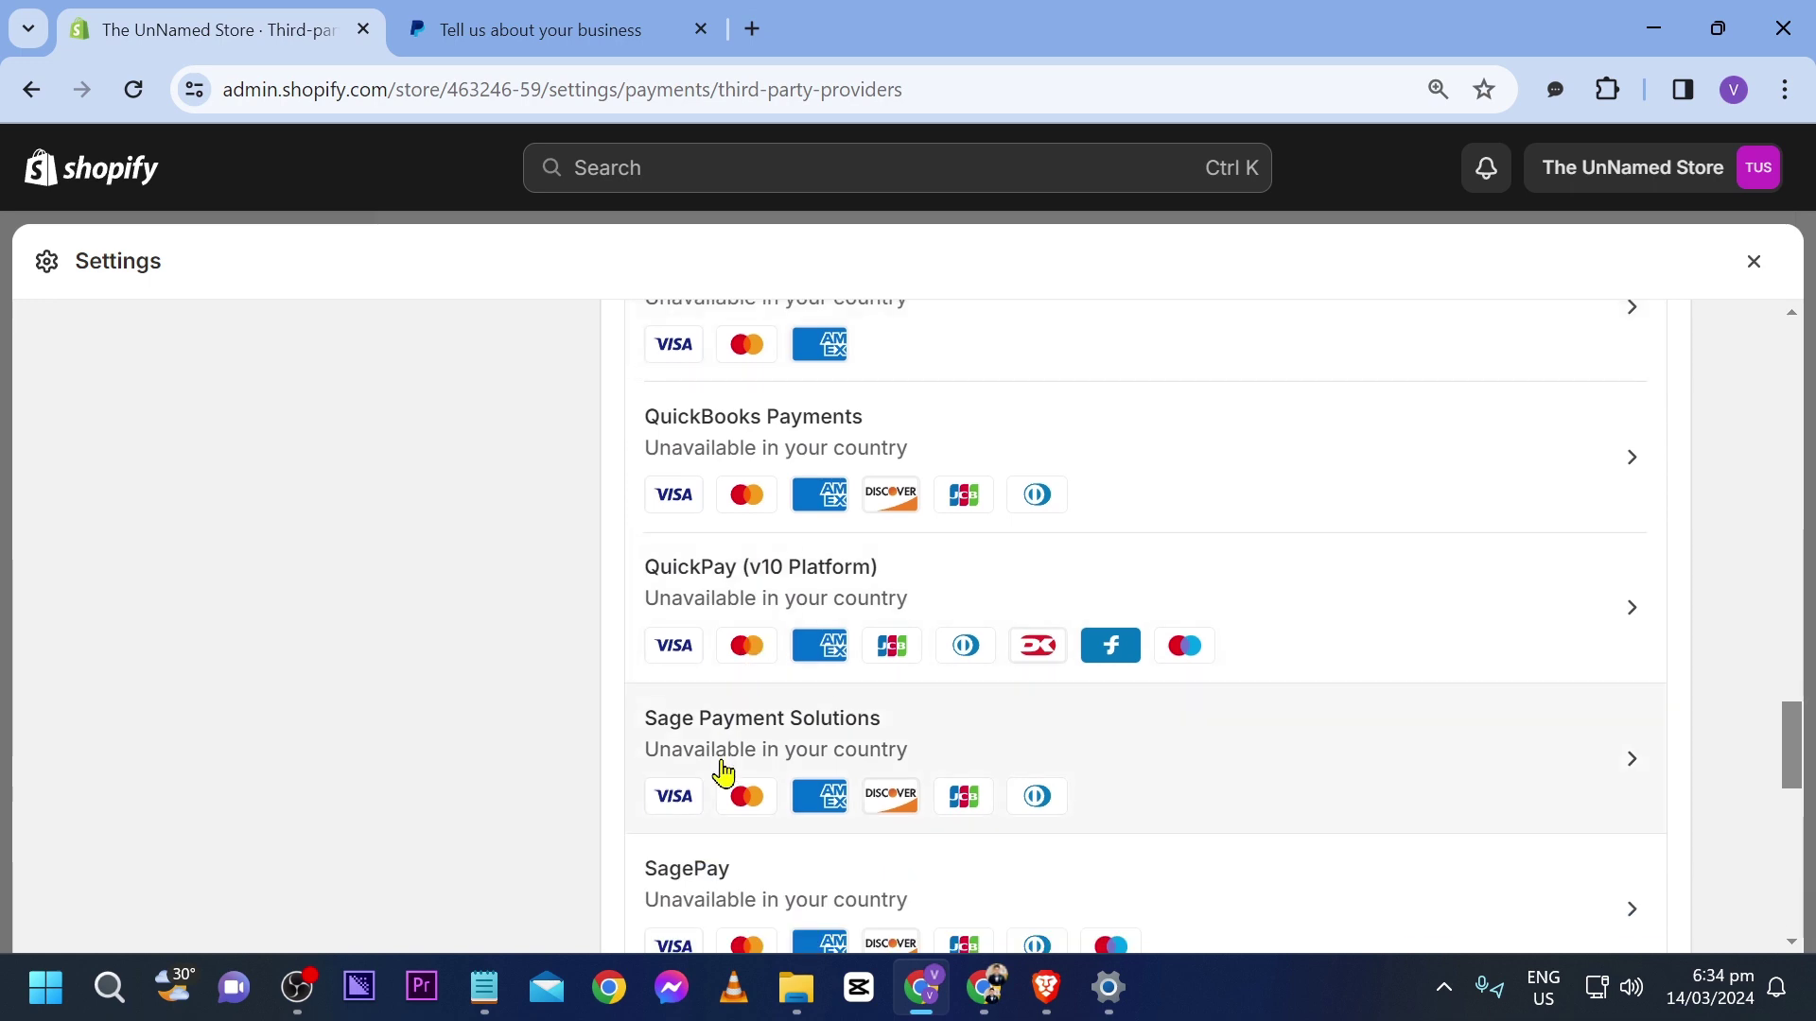
{"action": "scroll", "coordinate": [720, 773], "scroll_direction": "down", "scroll_amount": 1}
{"action": "scroll", "coordinate": [710, 710], "scroll_direction": "down", "scroll_amount": 1}
{"action": "scroll", "coordinate": [840, 660], "scroll_direction": "down", "scroll_amount": 1}
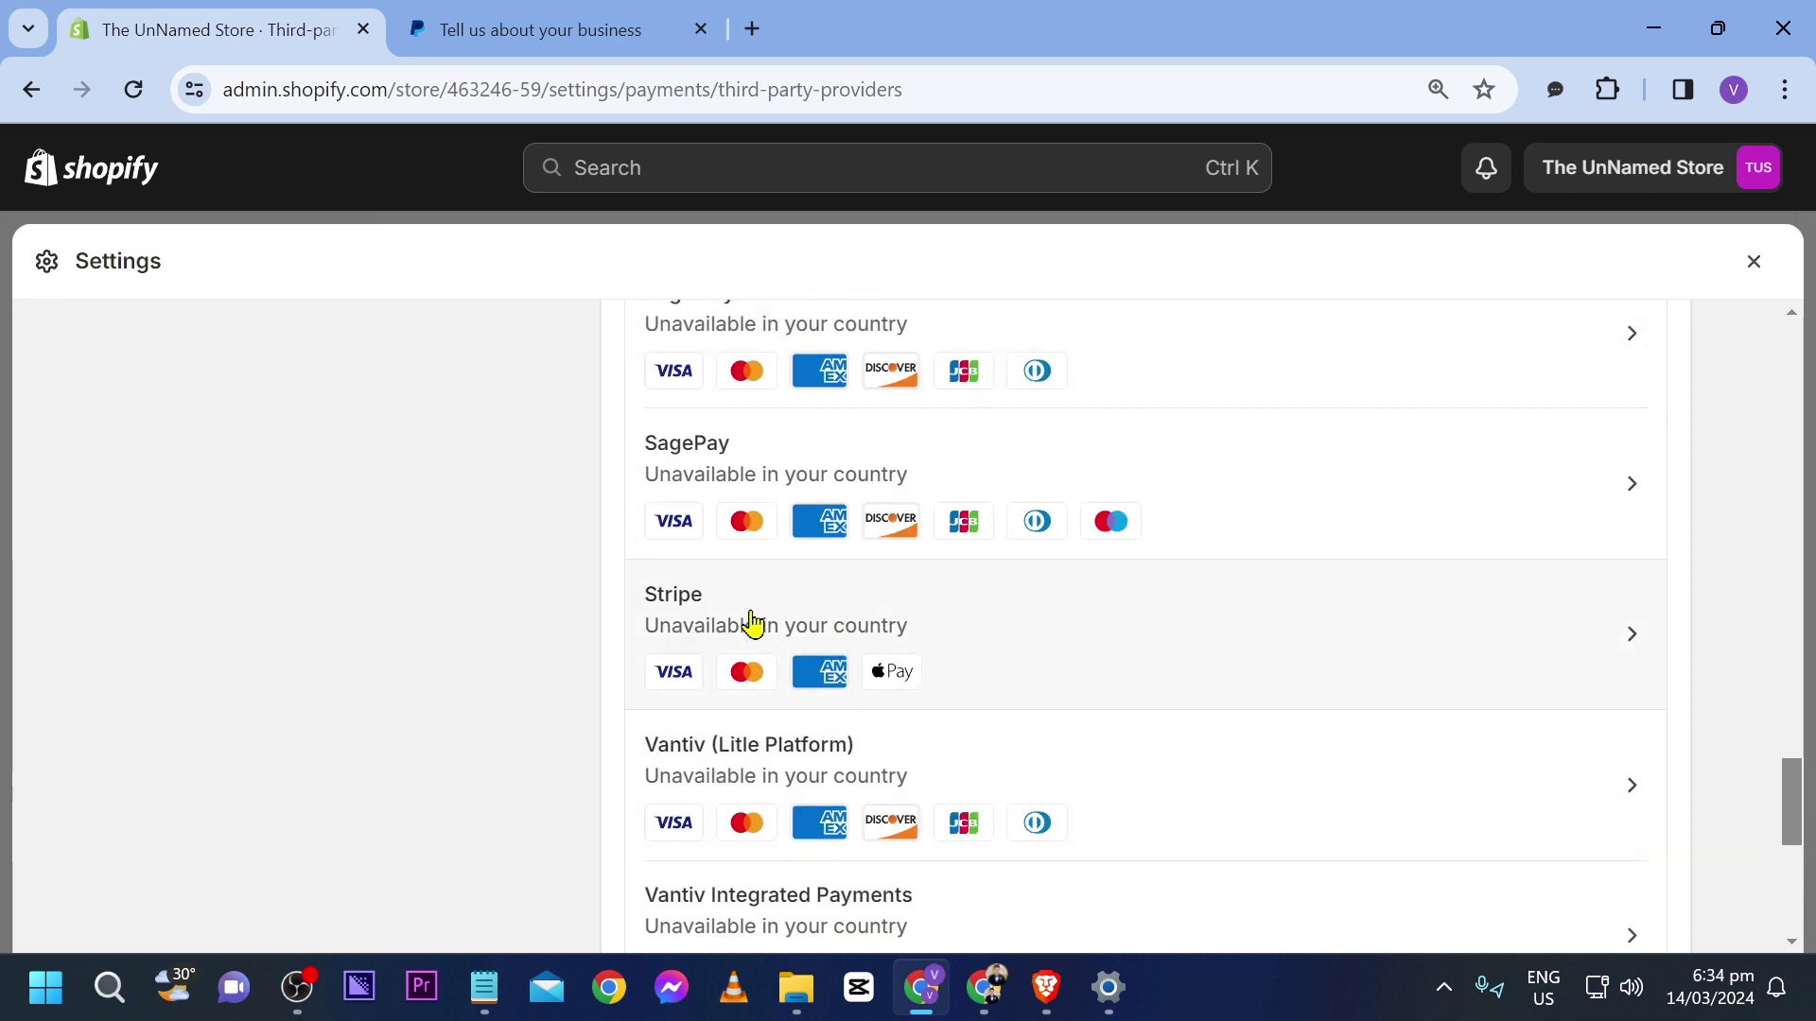
{"action": "scroll", "coordinate": [945, 604], "scroll_direction": "down", "scroll_amount": 1}
{"action": "scroll", "coordinate": [1070, 592], "scroll_direction": "down", "scroll_amount": 2}
{"action": "scroll", "coordinate": [1071, 592], "scroll_direction": "down", "scroll_amount": 1}
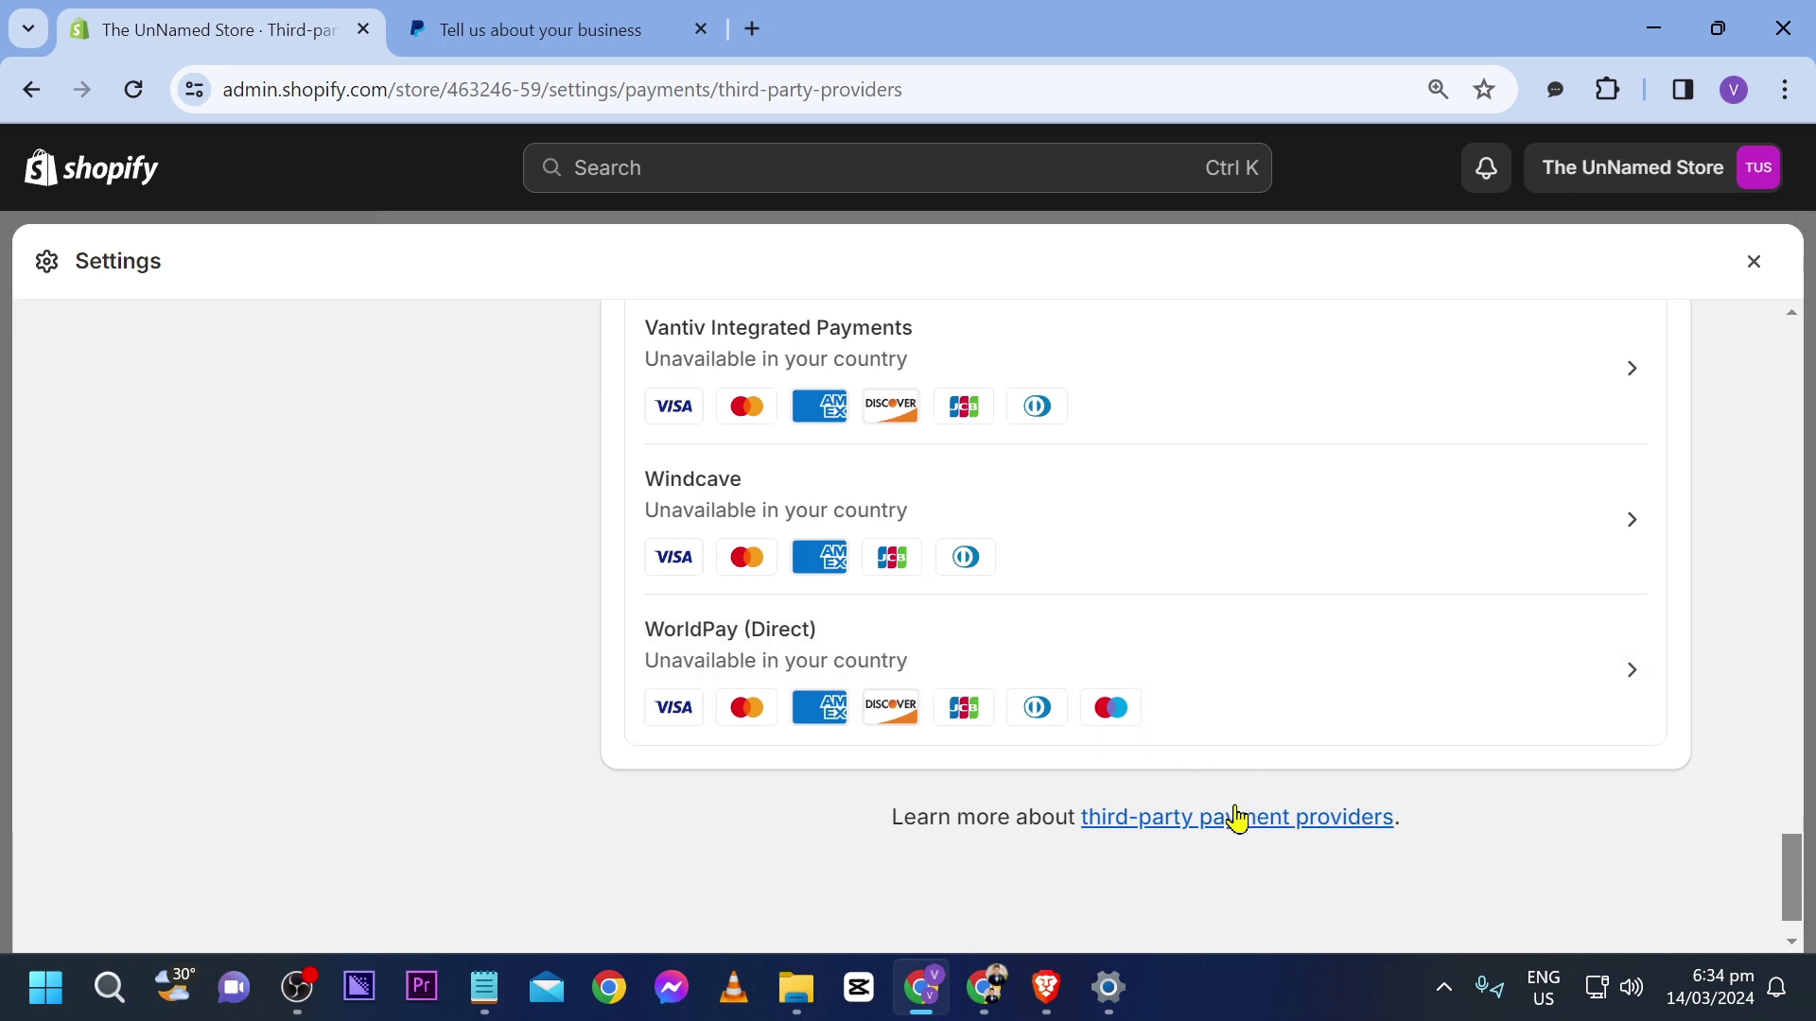
{"action": "scroll", "coordinate": [1168, 762], "scroll_direction": "up", "scroll_amount": 5}
{"action": "scroll", "coordinate": [1168, 763], "scroll_direction": "up", "scroll_amount": 10}
{"action": "scroll", "coordinate": [1168, 762], "scroll_direction": "up", "scroll_amount": 10}
{"action": "scroll", "coordinate": [1172, 763], "scroll_direction": "up", "scroll_amount": 1}
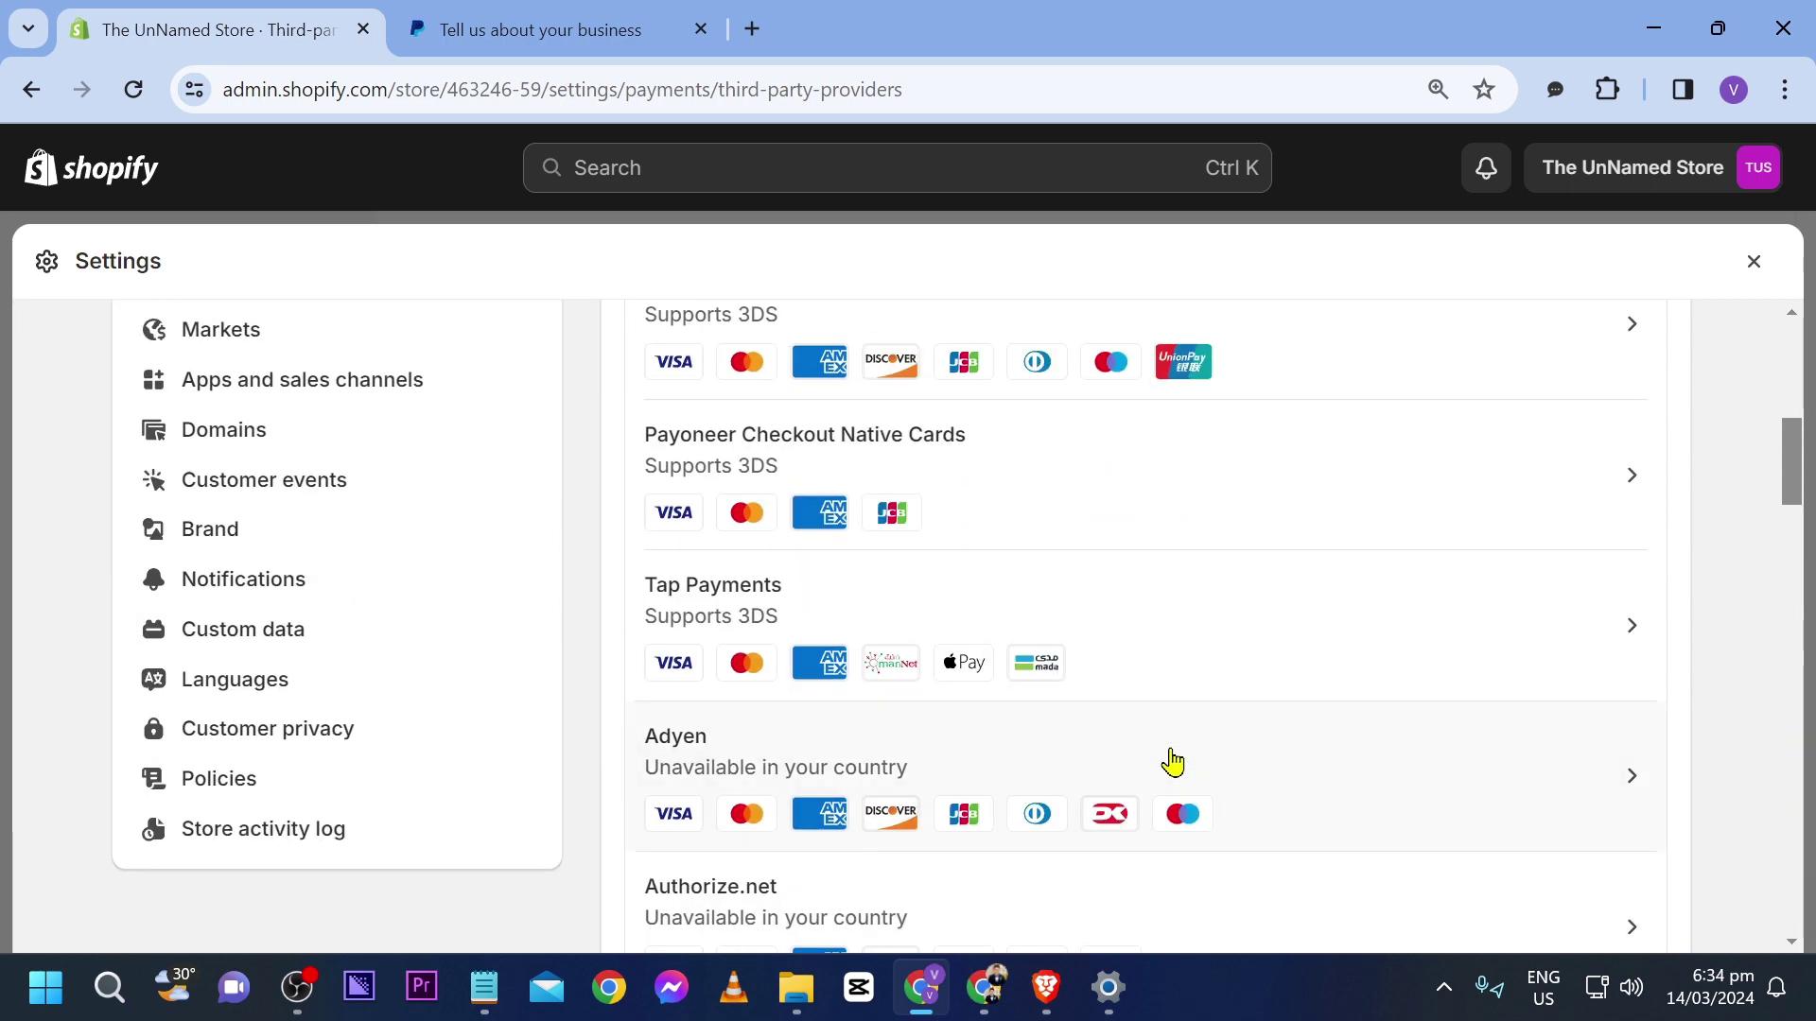
{"action": "scroll", "coordinate": [1066, 723], "scroll_direction": "up", "scroll_amount": 1}
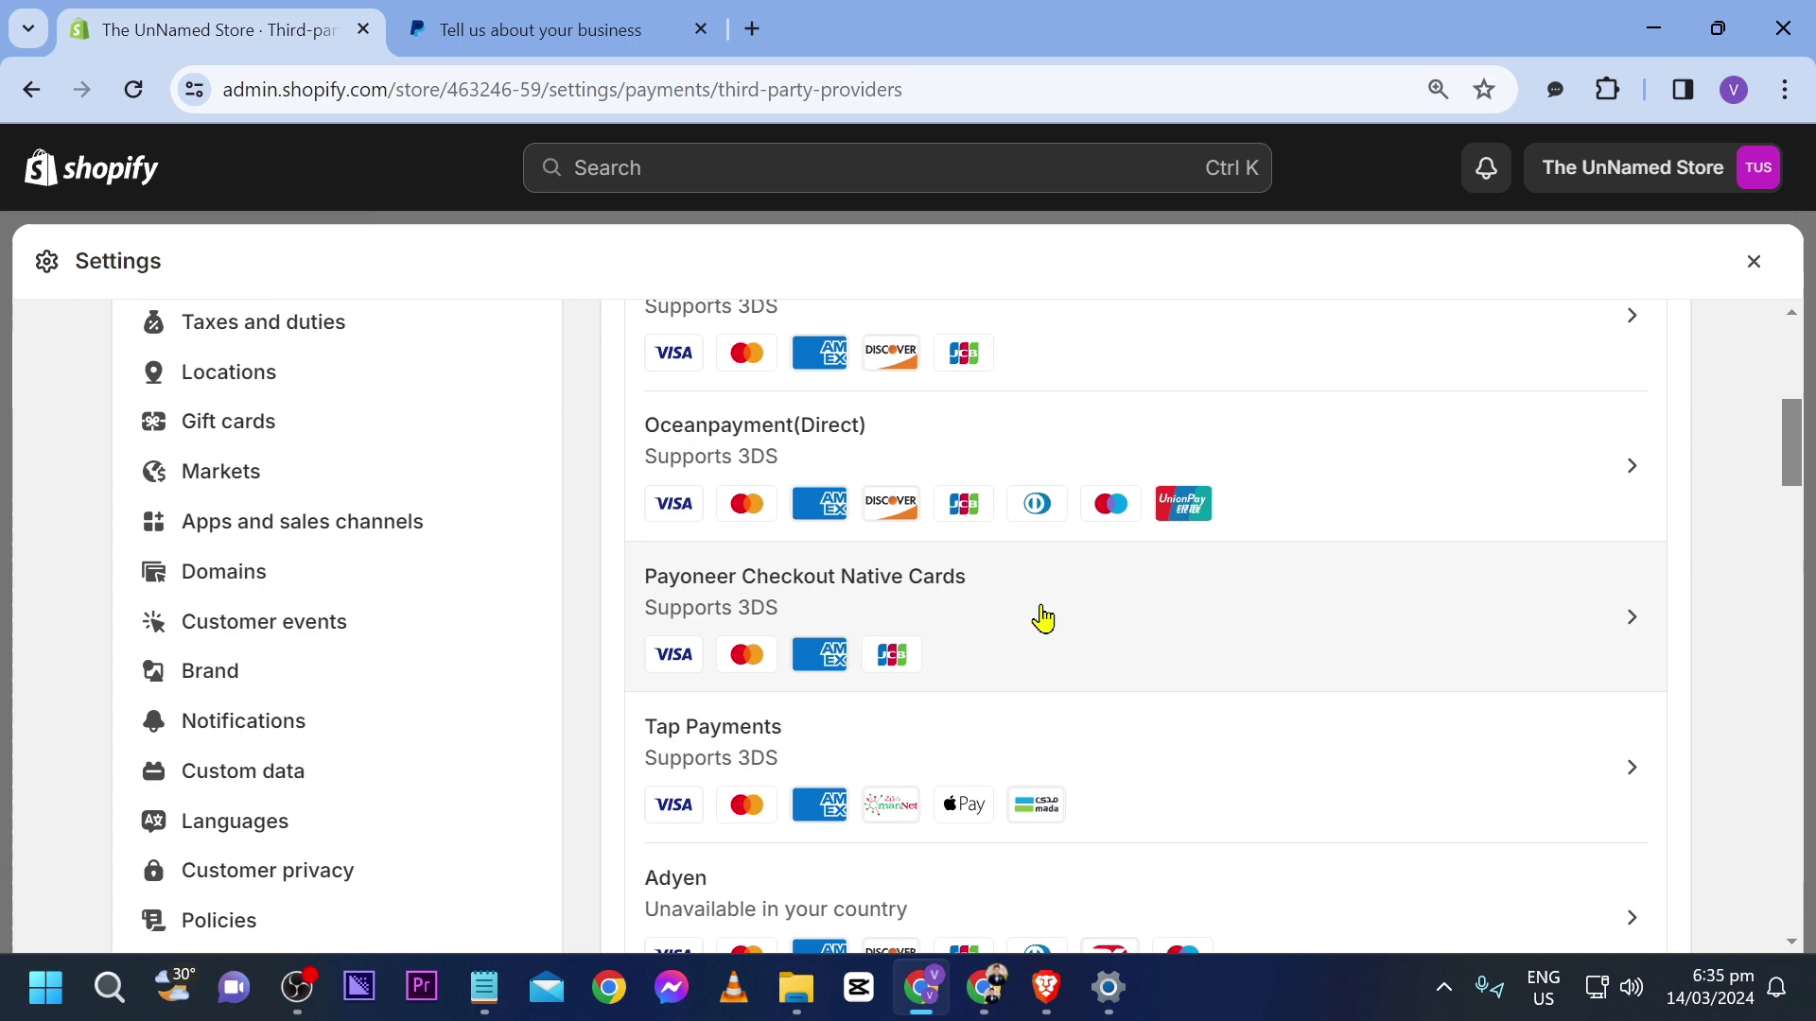
{"action": "scroll", "coordinate": [1039, 618], "scroll_direction": "up", "scroll_amount": 1}
{"action": "scroll", "coordinate": [1053, 618], "scroll_direction": "up", "scroll_amount": 1}
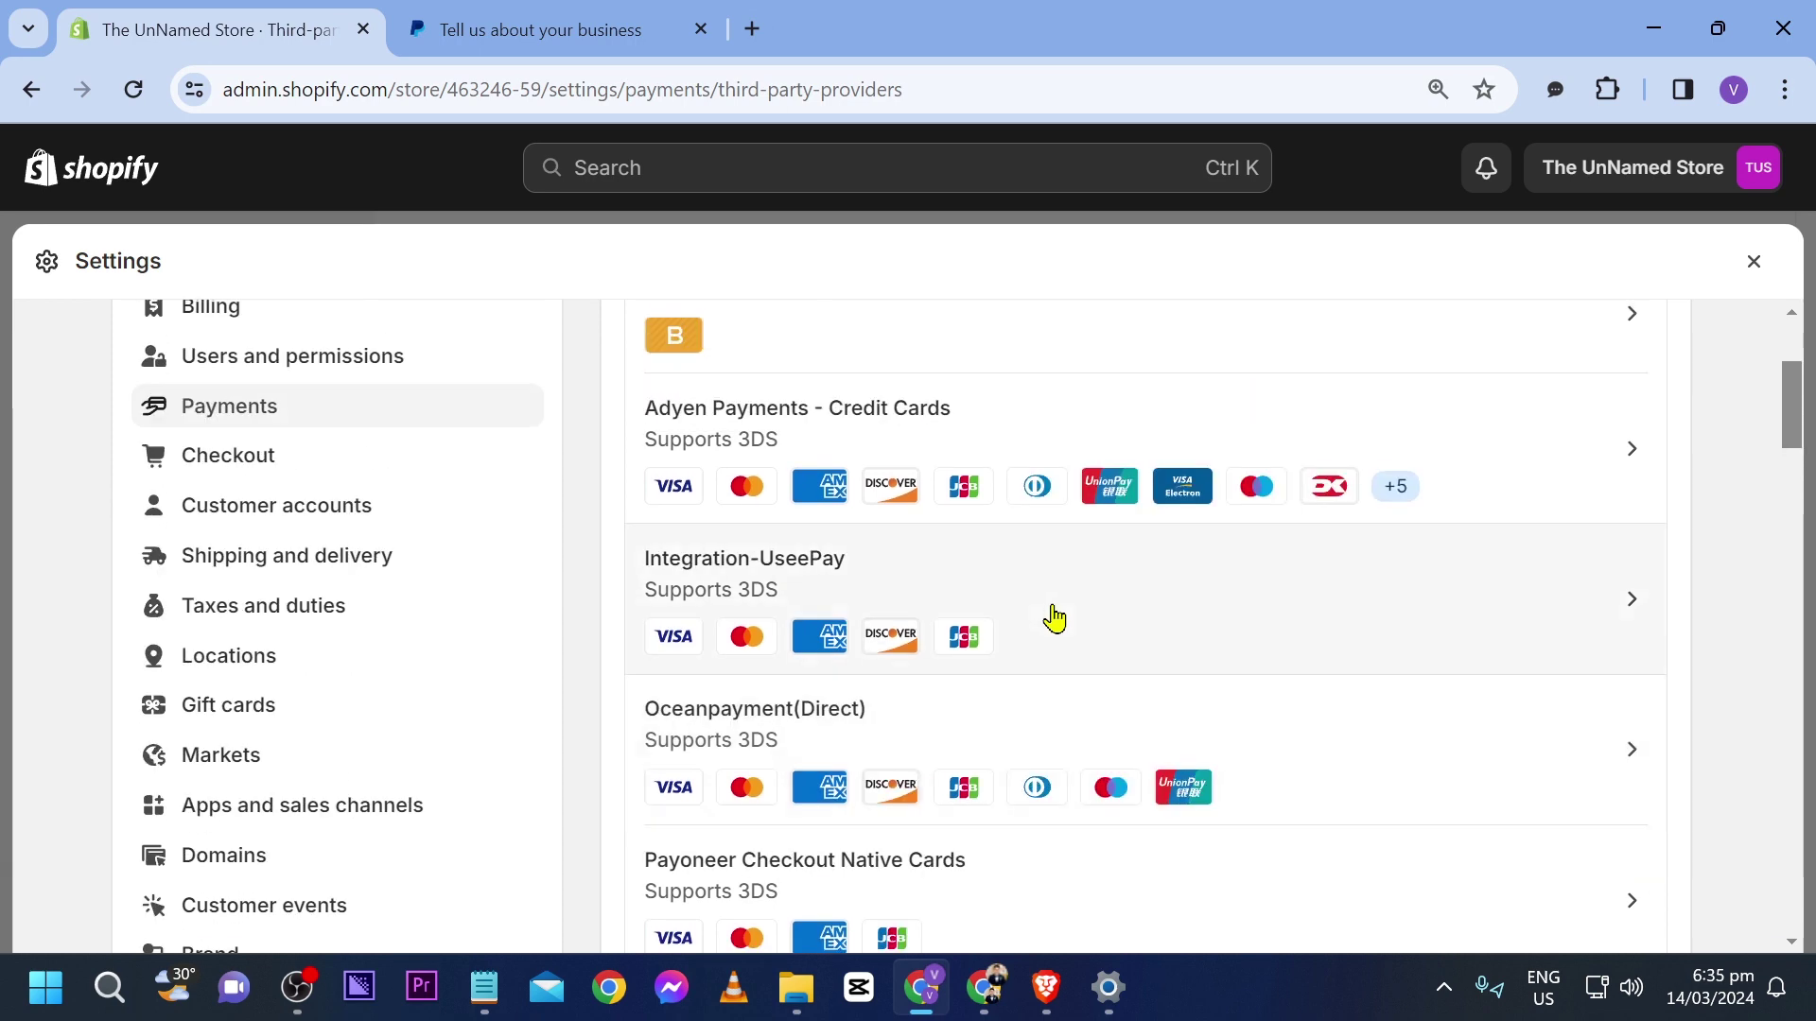
{"action": "scroll", "coordinate": [1053, 617], "scroll_direction": "up", "scroll_amount": 1}
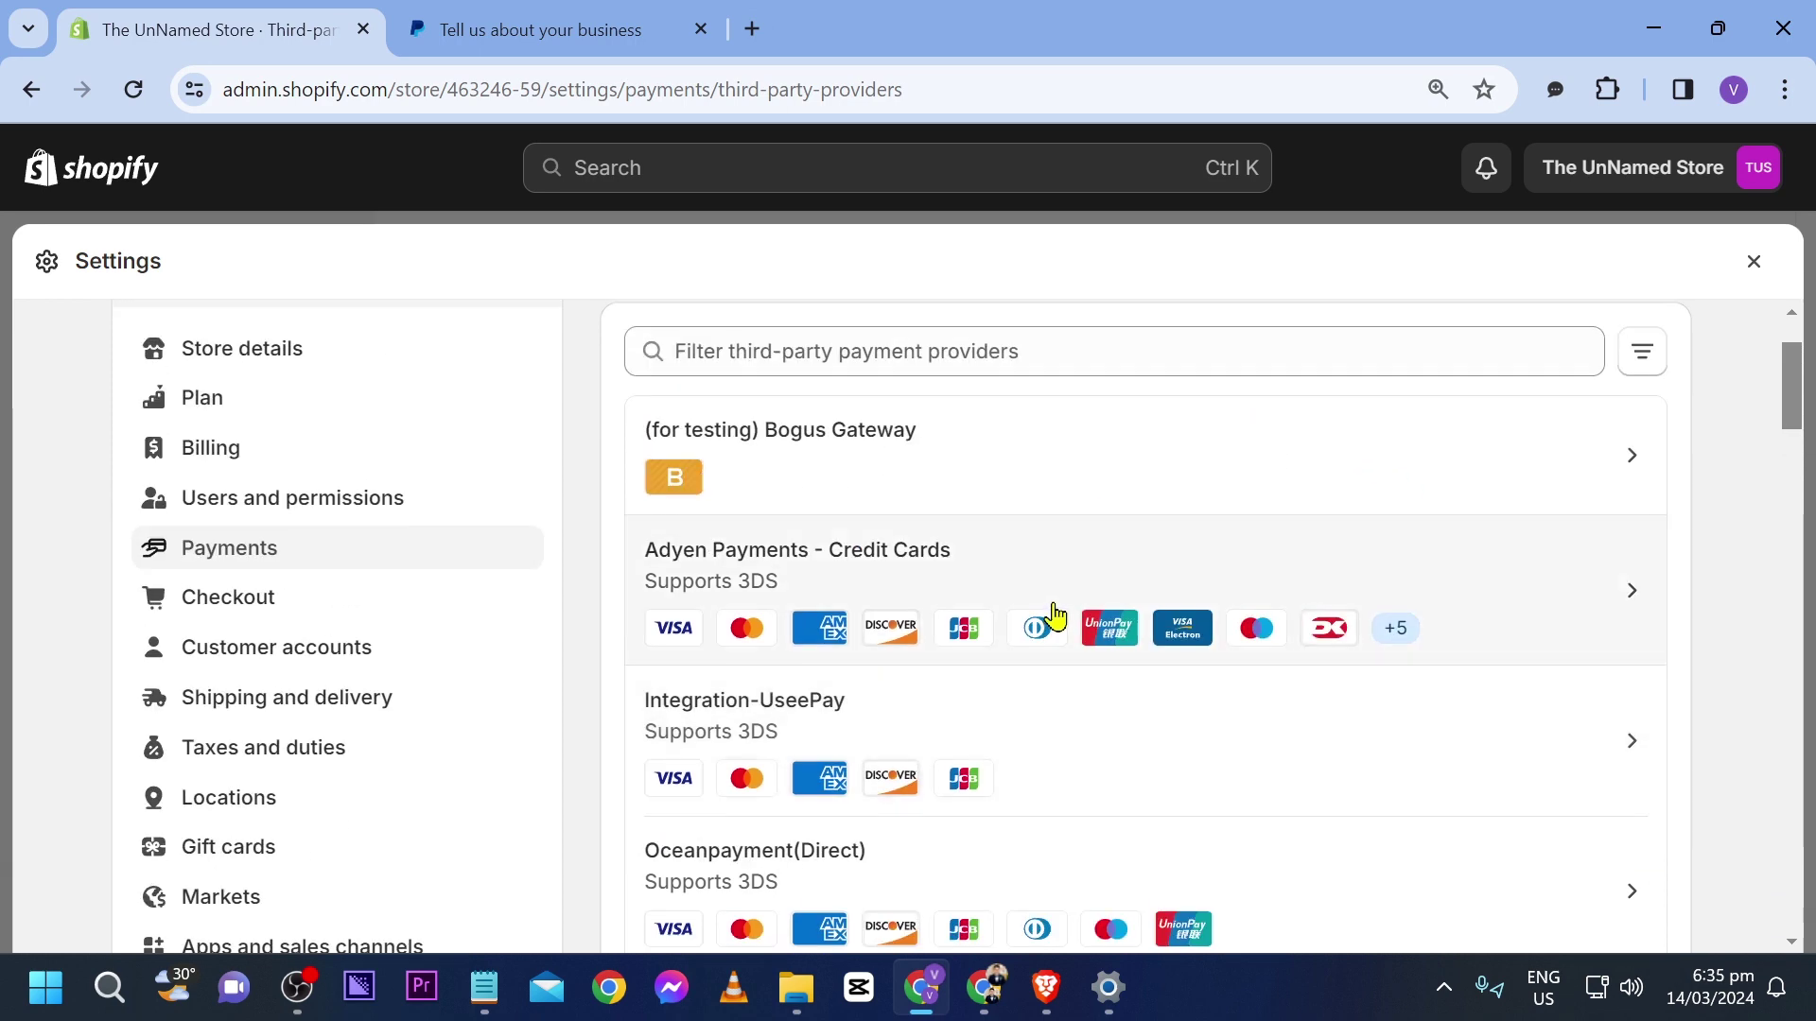
- Open the (for testing) Bogus Gateway details and activate it
{"action": "left_click", "coordinate": [876, 434]}
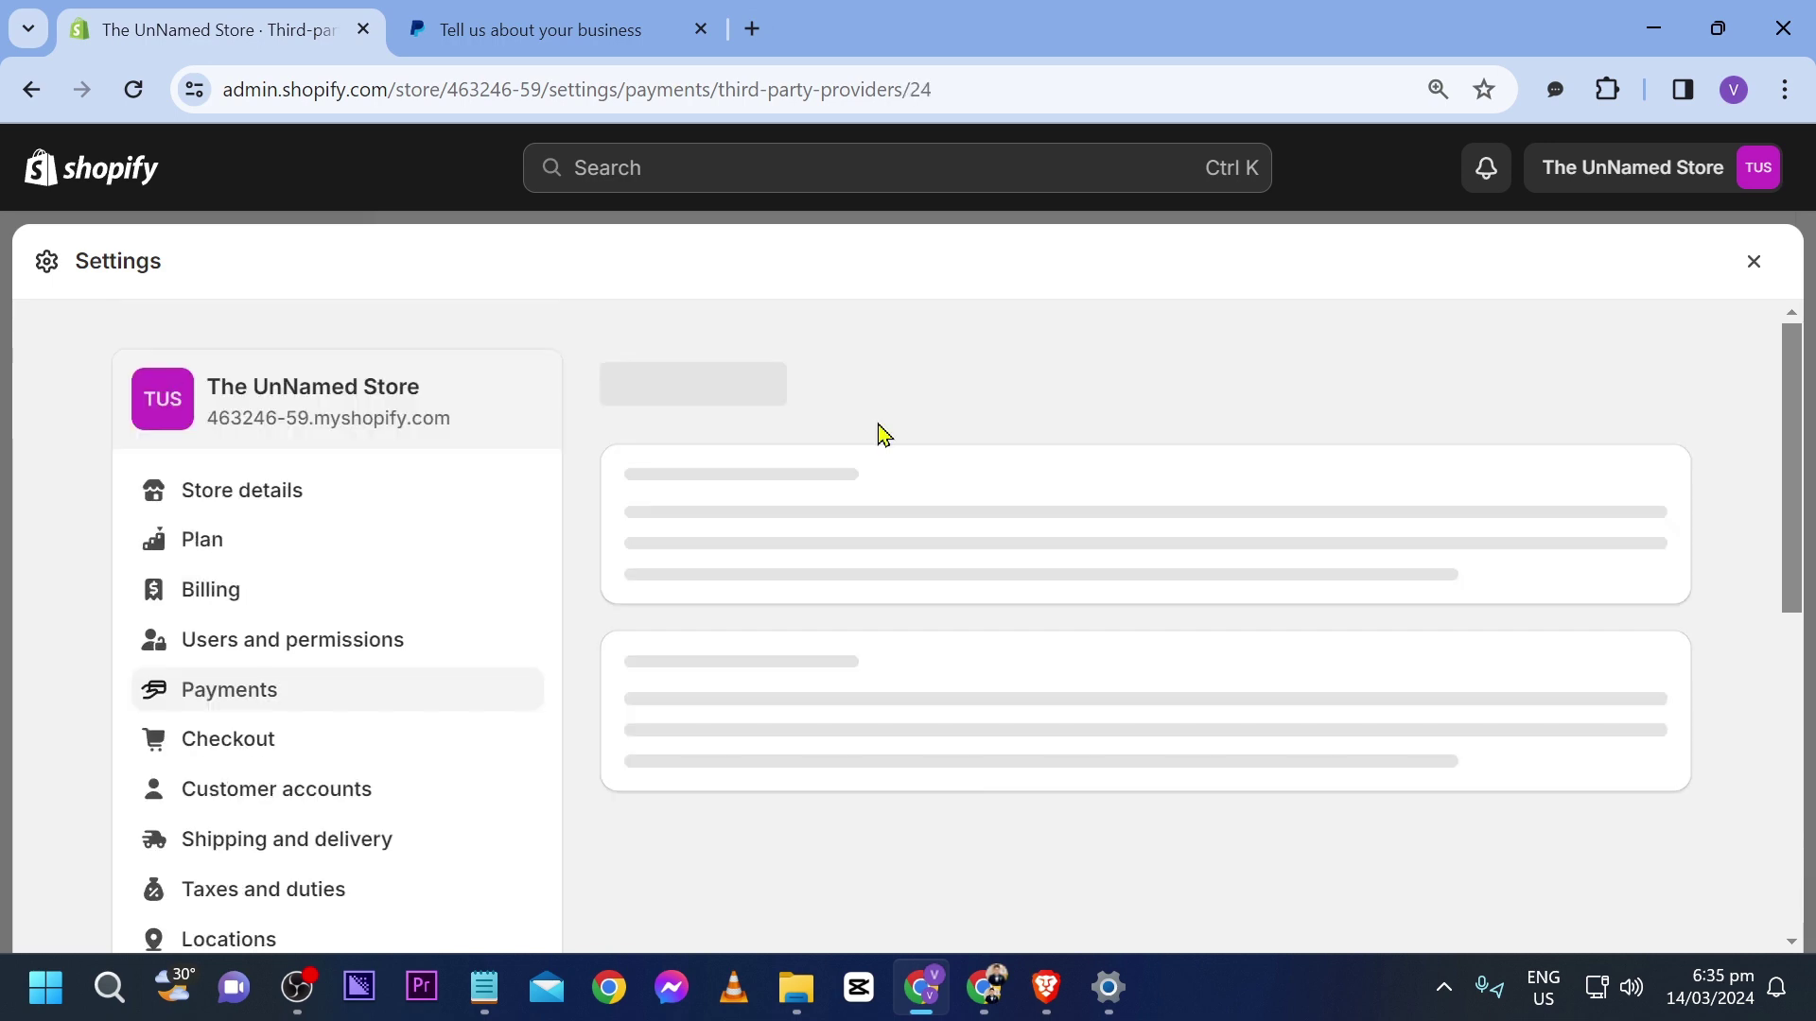
{"action": "scroll", "coordinate": [1328, 449], "scroll_direction": "down", "scroll_amount": 1}
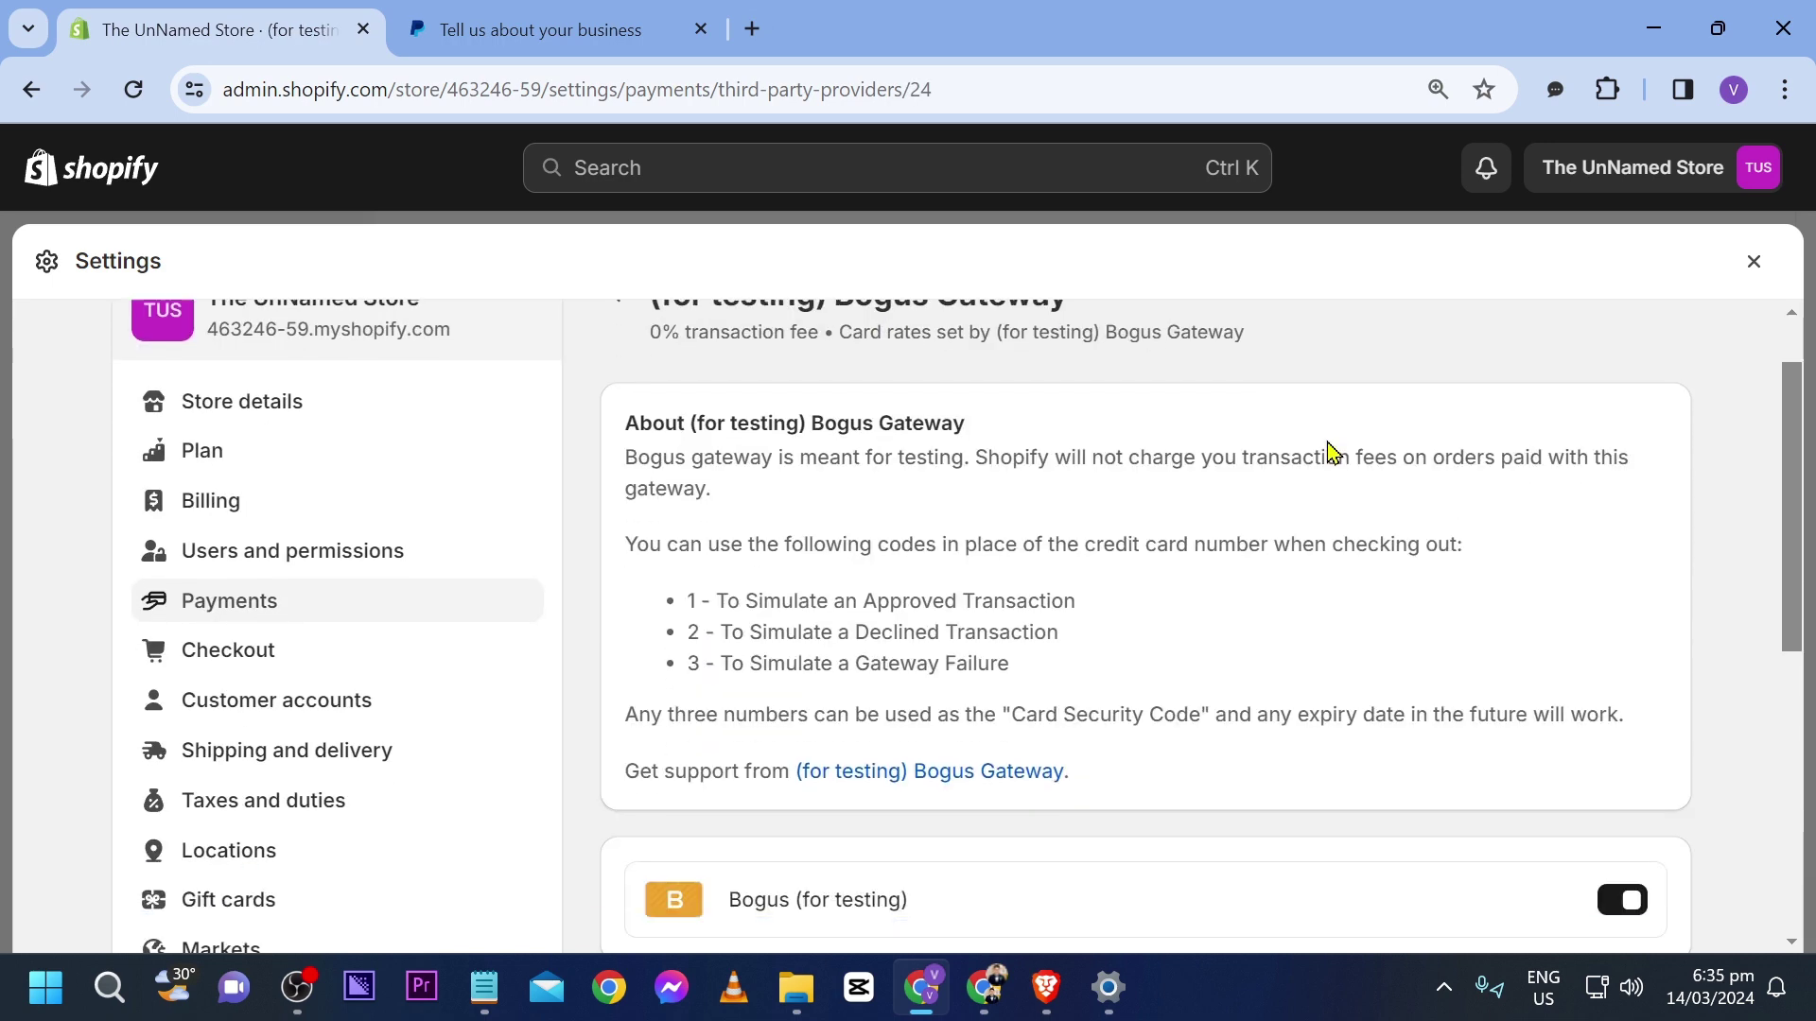
{"action": "scroll", "coordinate": [1523, 609], "scroll_direction": "down", "scroll_amount": 3}
{"action": "left_click", "coordinate": [1626, 711]}
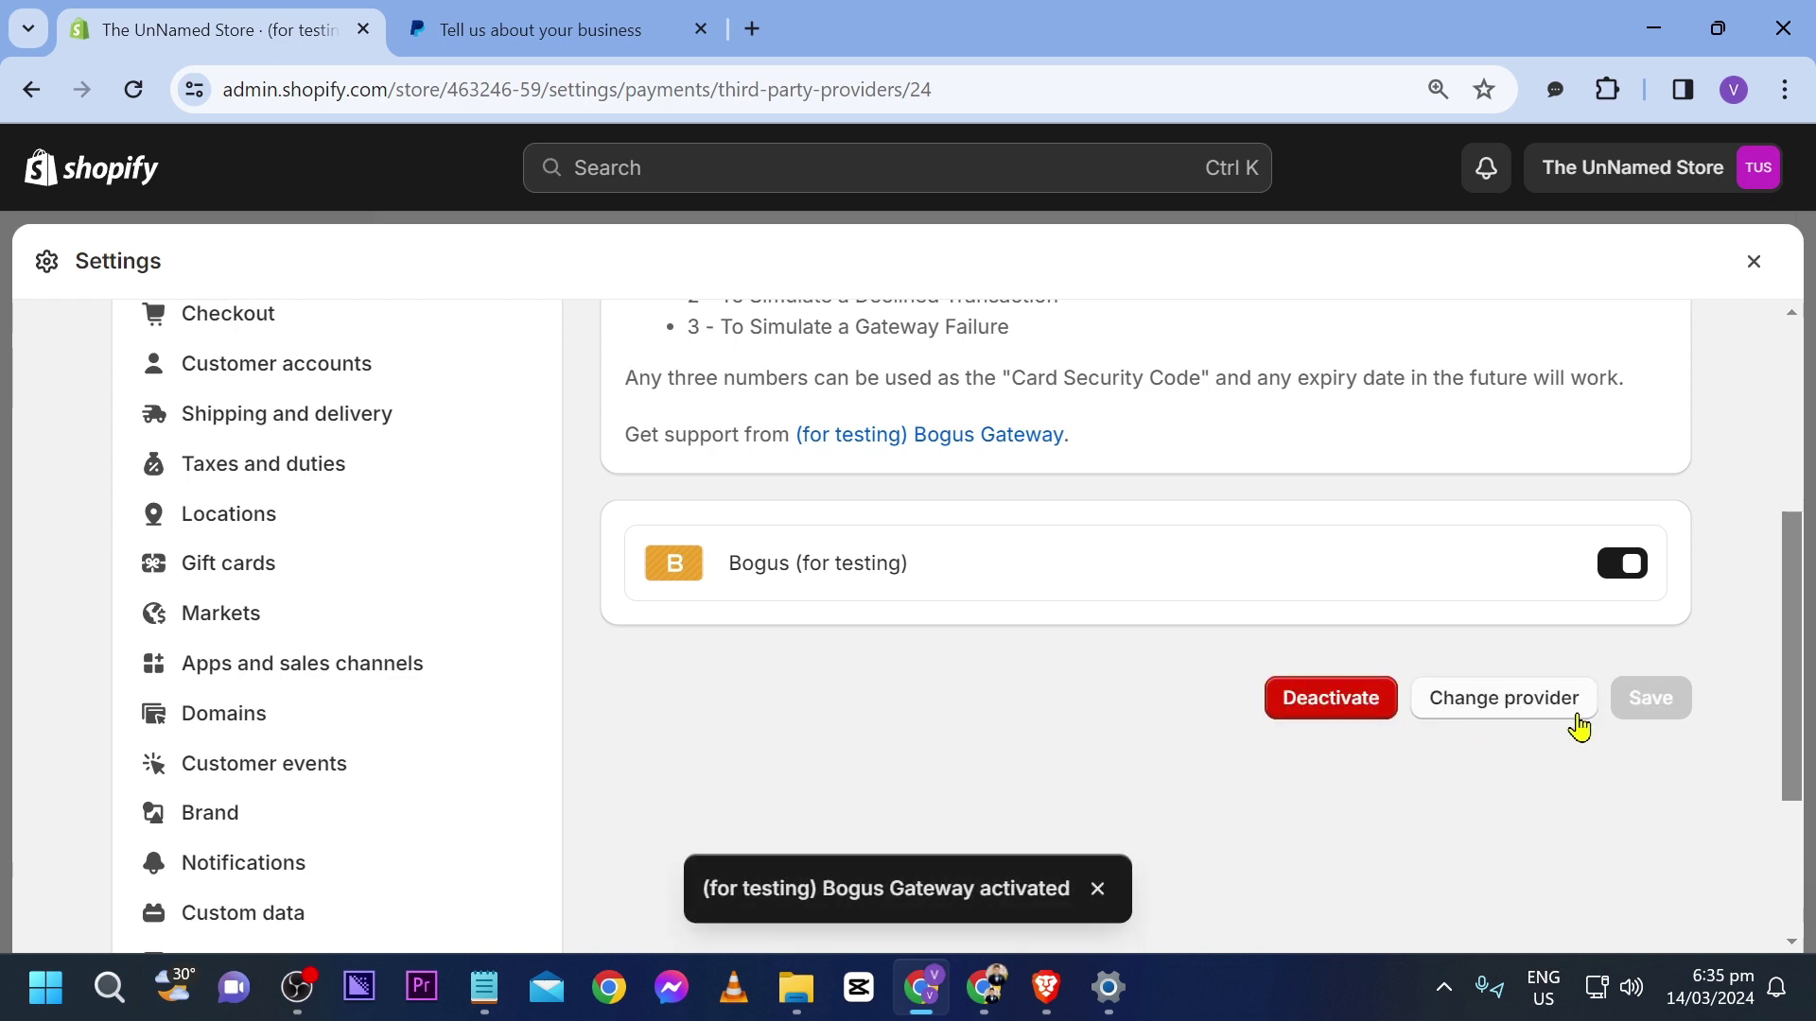
- Close Settings, then reopen Settings > Payments to confirm Bogus Gateway is the provider
{"action": "left_click", "coordinate": [1754, 262]}
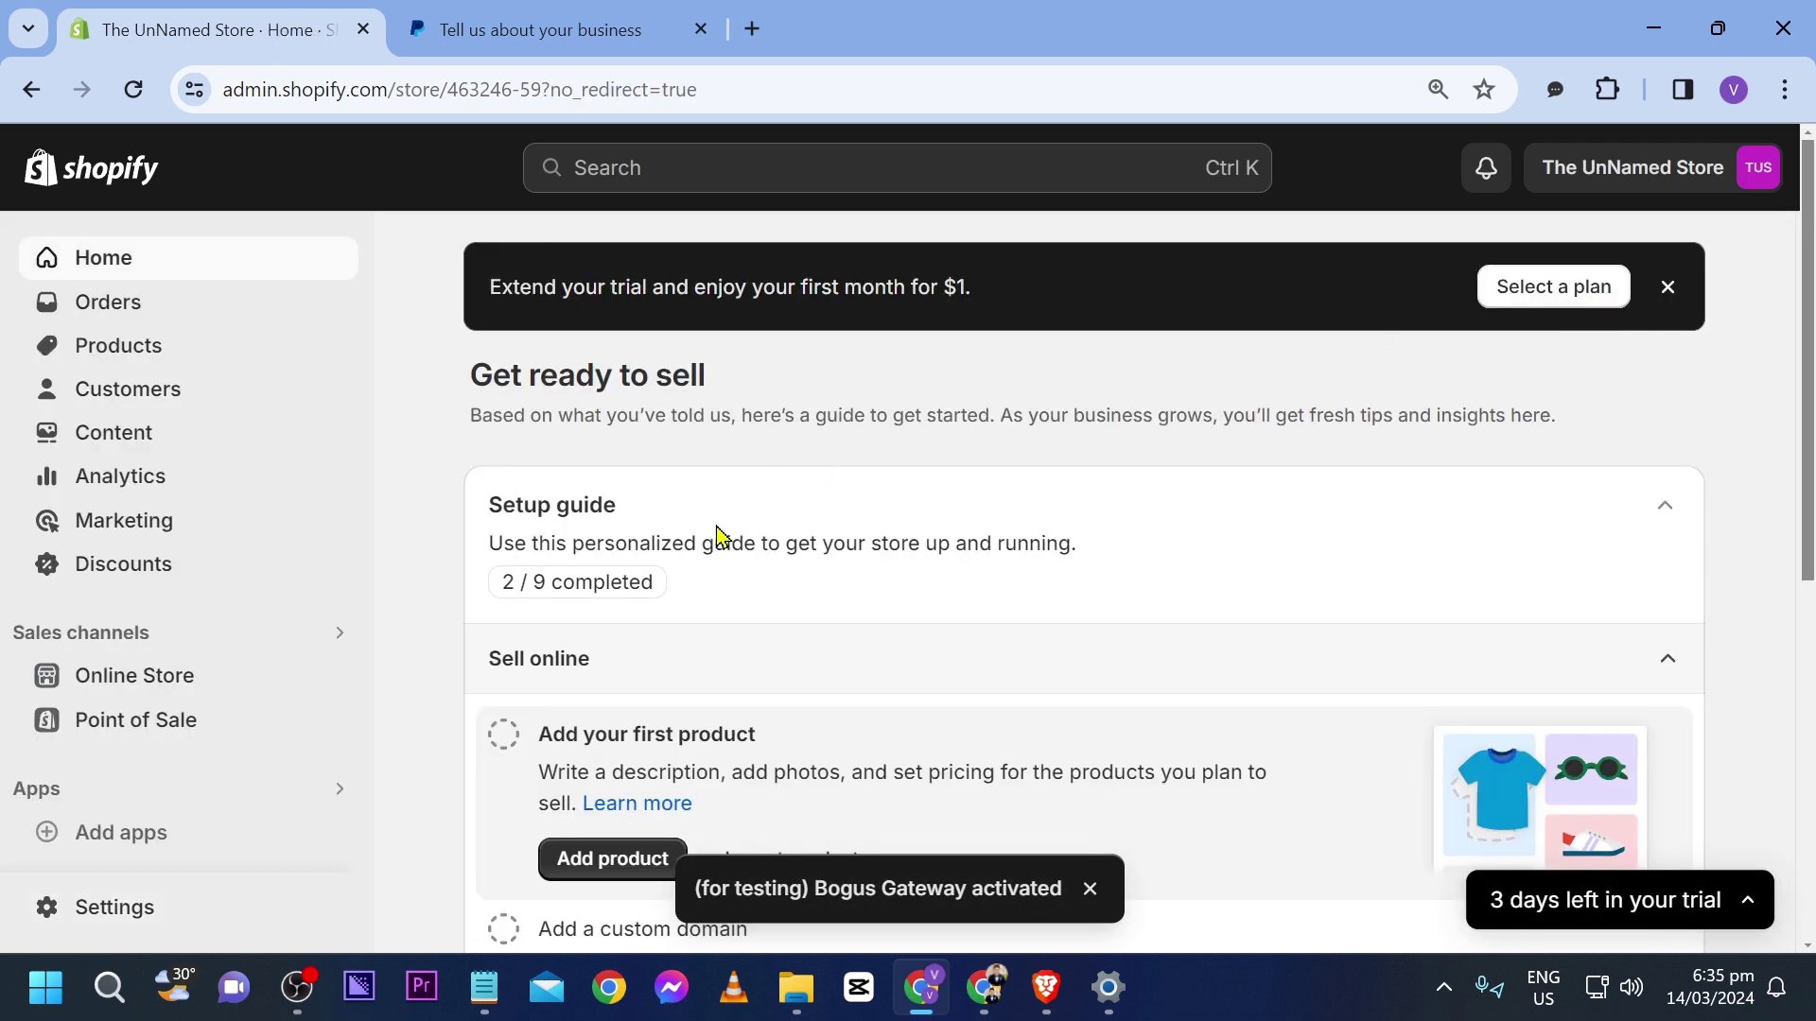
{"action": "scroll", "coordinate": [719, 539], "scroll_direction": "down", "scroll_amount": 2}
{"action": "left_click", "coordinate": [146, 912]}
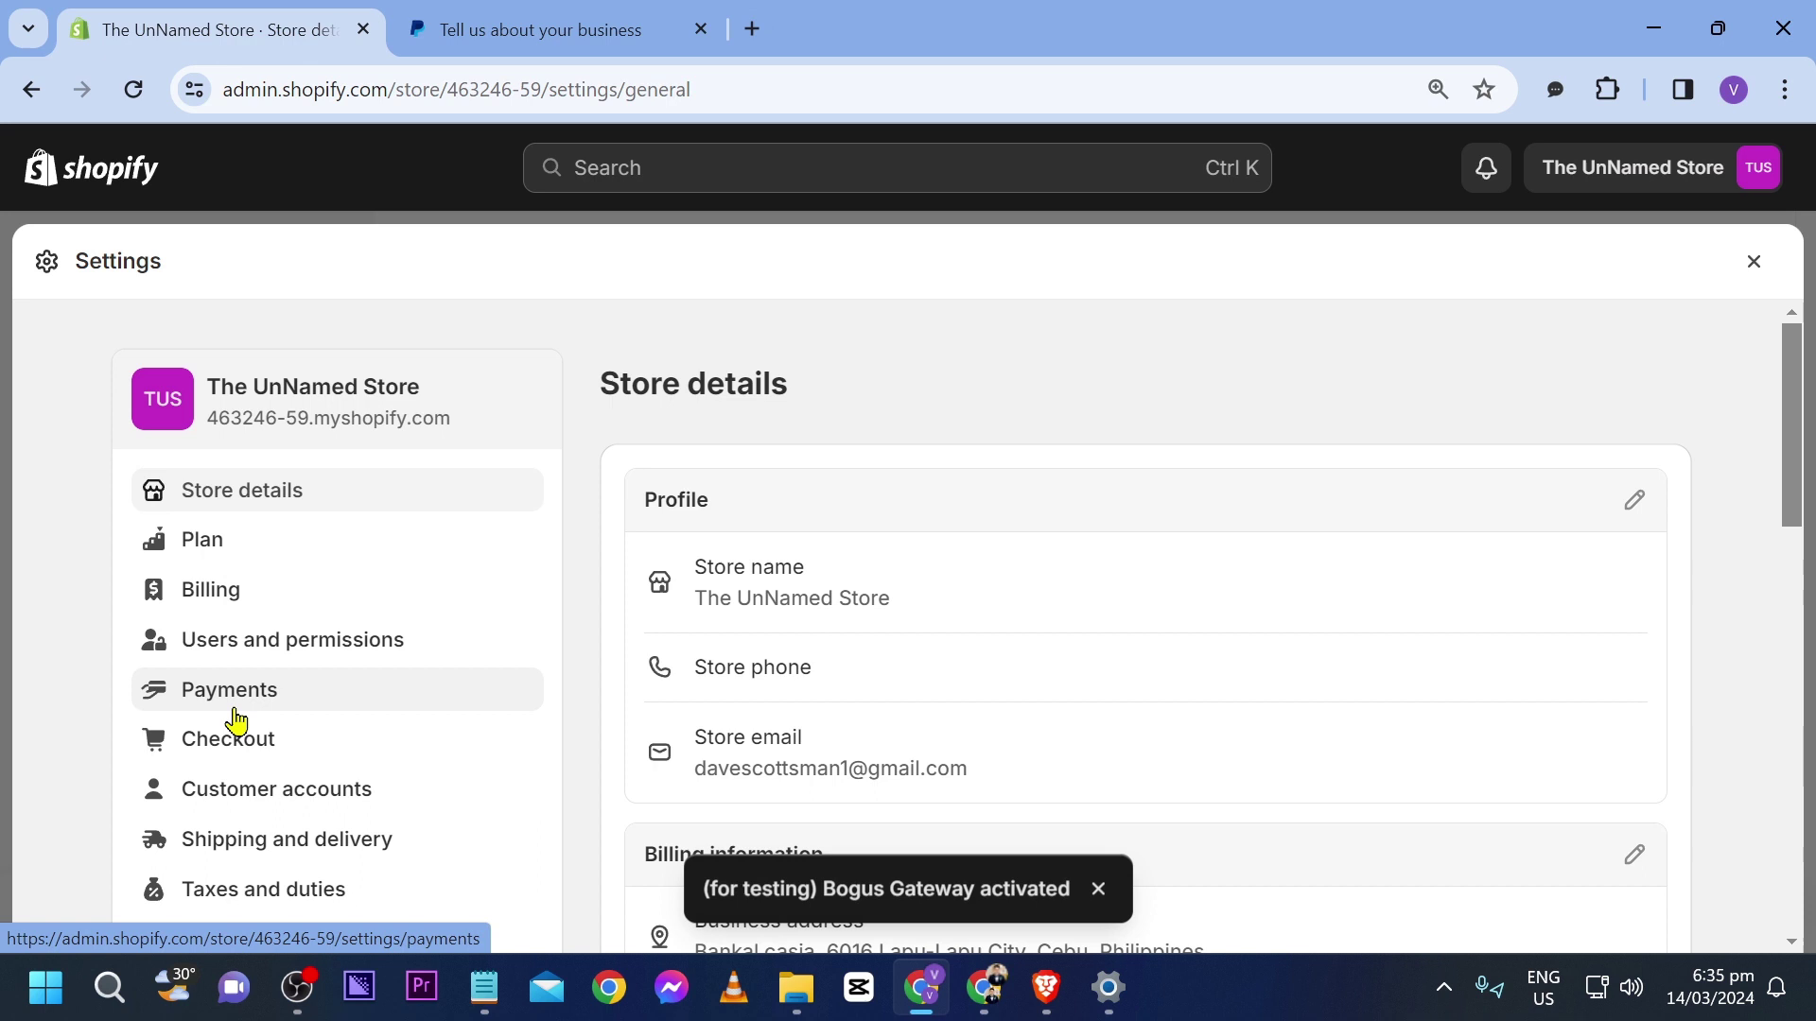
{"action": "left_click", "coordinate": [243, 695]}
{"action": "scroll", "coordinate": [823, 459], "scroll_direction": "down", "scroll_amount": 1}
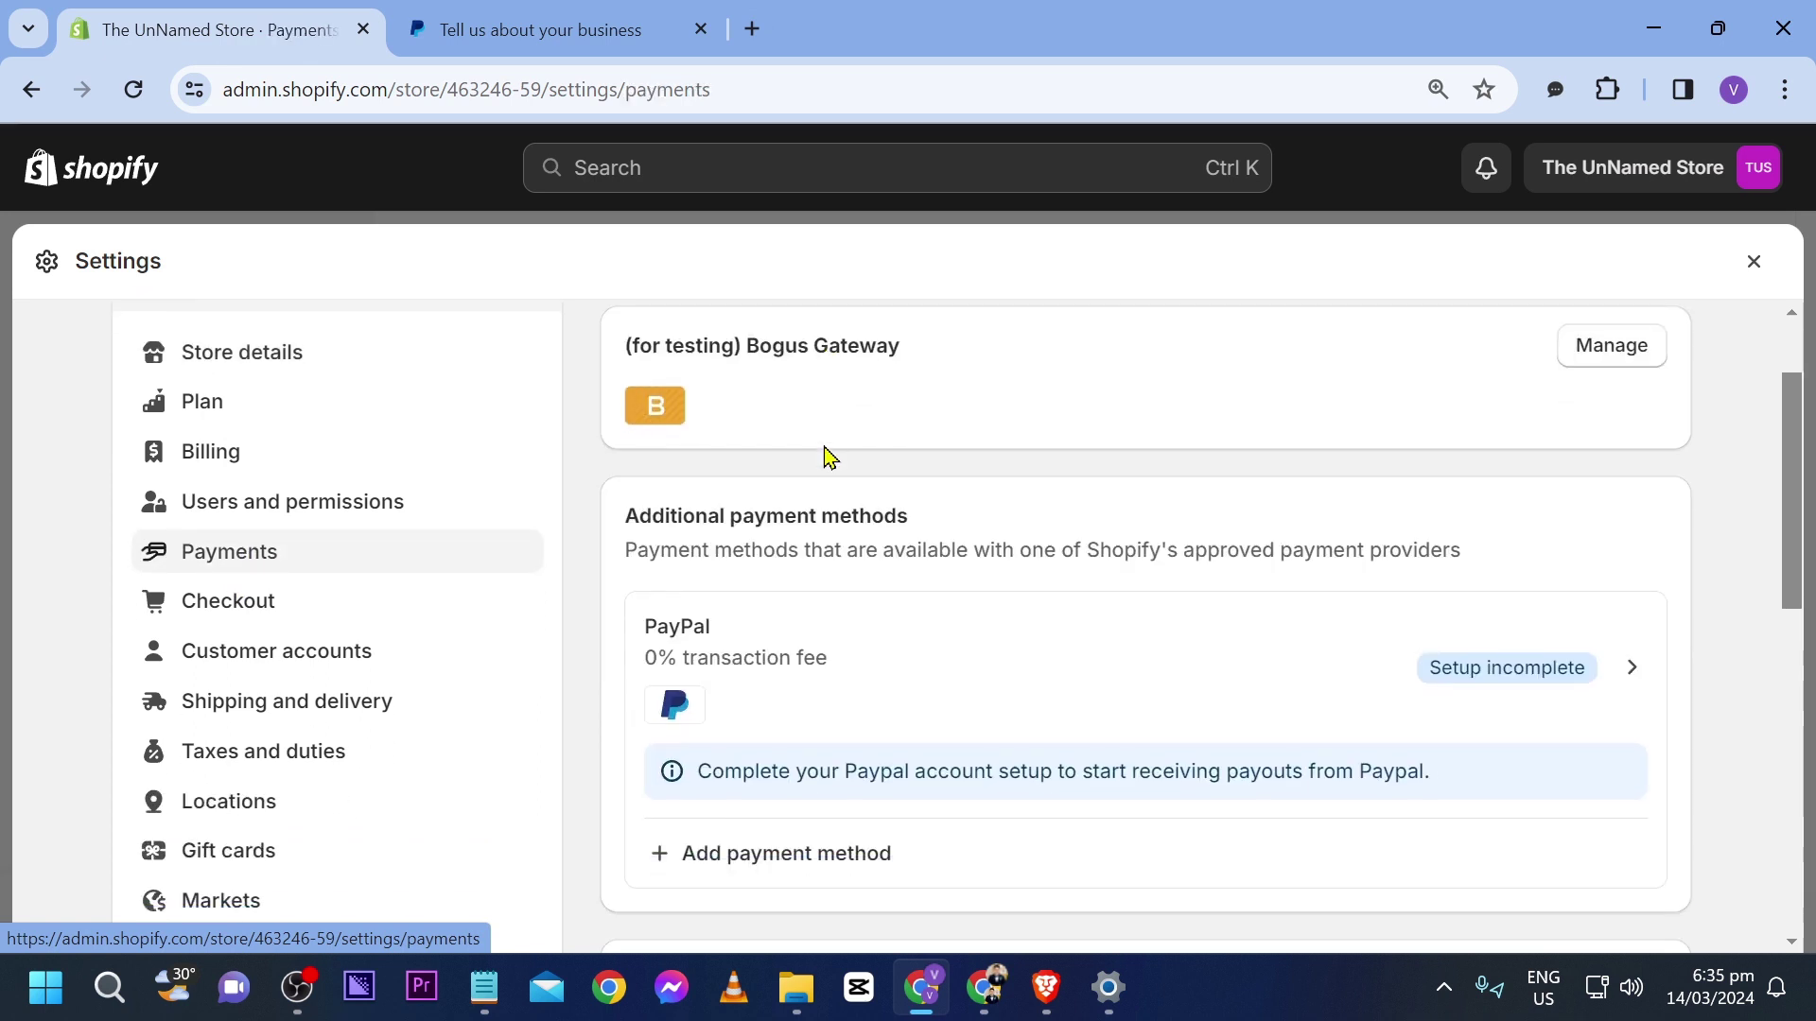
{"action": "scroll", "coordinate": [826, 457], "scroll_direction": "down", "scroll_amount": 1}
{"action": "scroll", "coordinate": [794, 446], "scroll_direction": "up", "scroll_amount": 1}
{"action": "scroll", "coordinate": [895, 425], "scroll_direction": "up", "scroll_amount": 1}
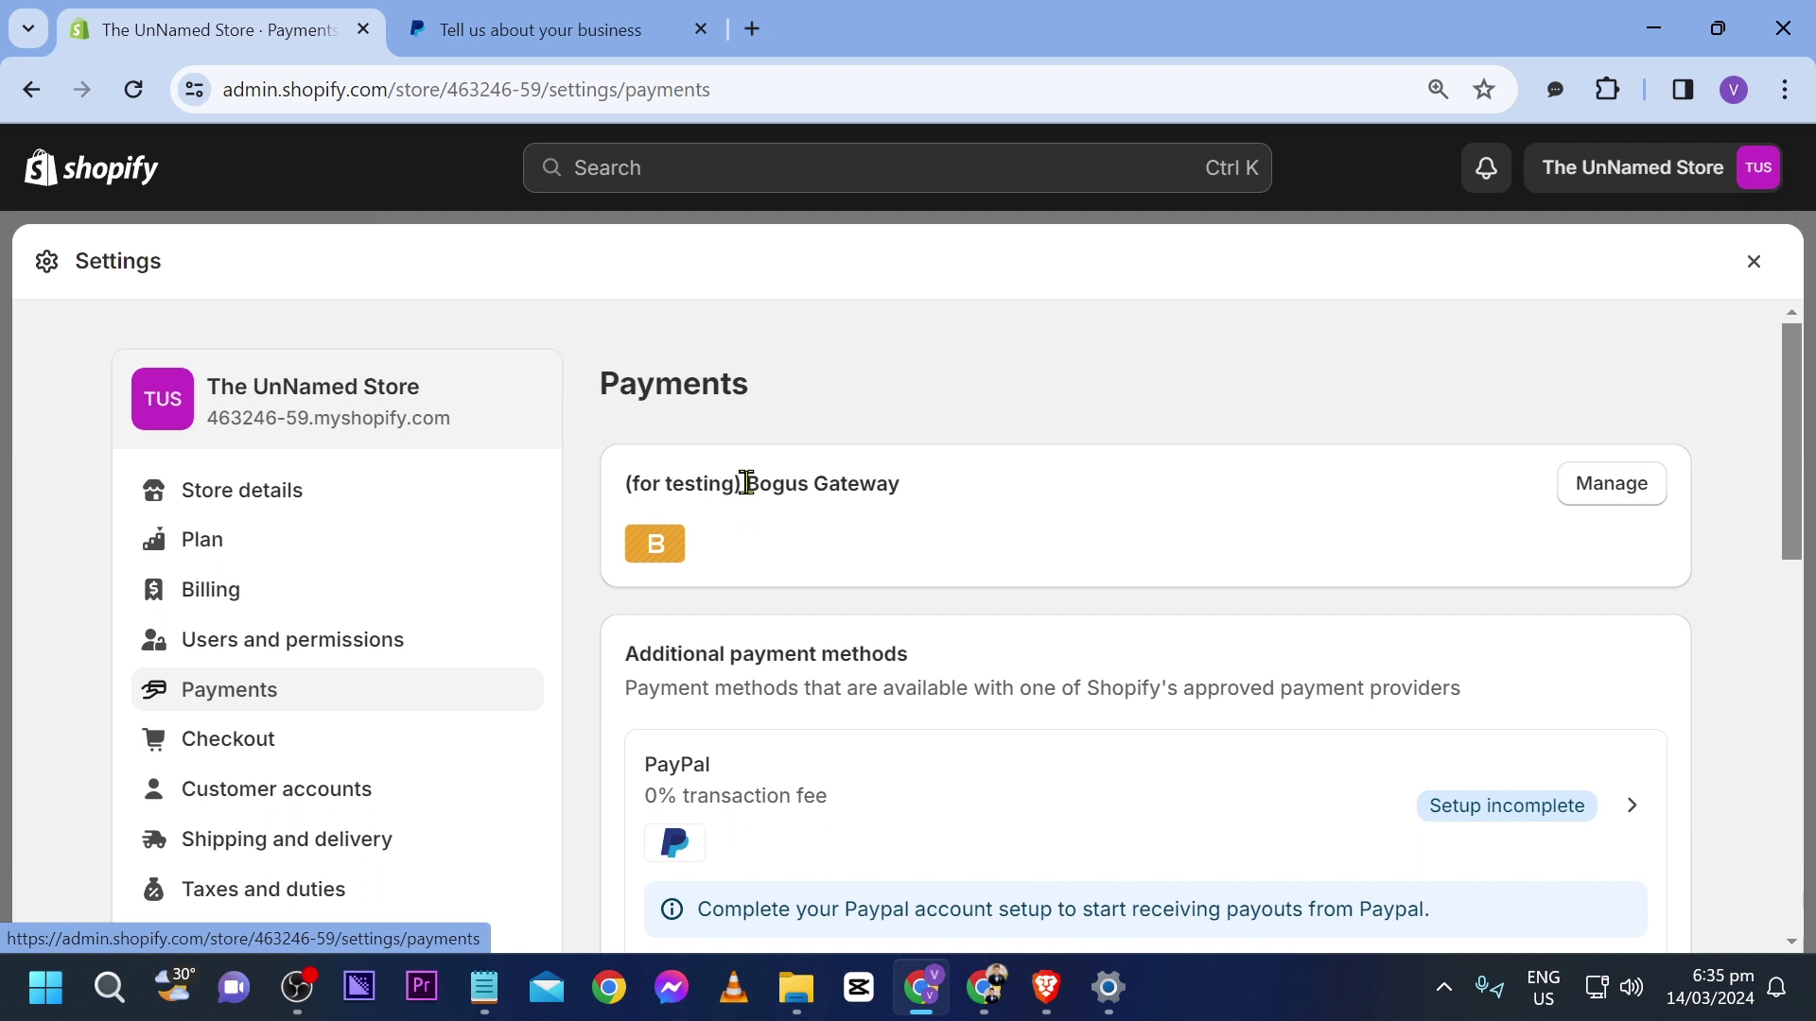
{"action": "scroll", "coordinate": [745, 483], "scroll_direction": "down", "scroll_amount": 1}
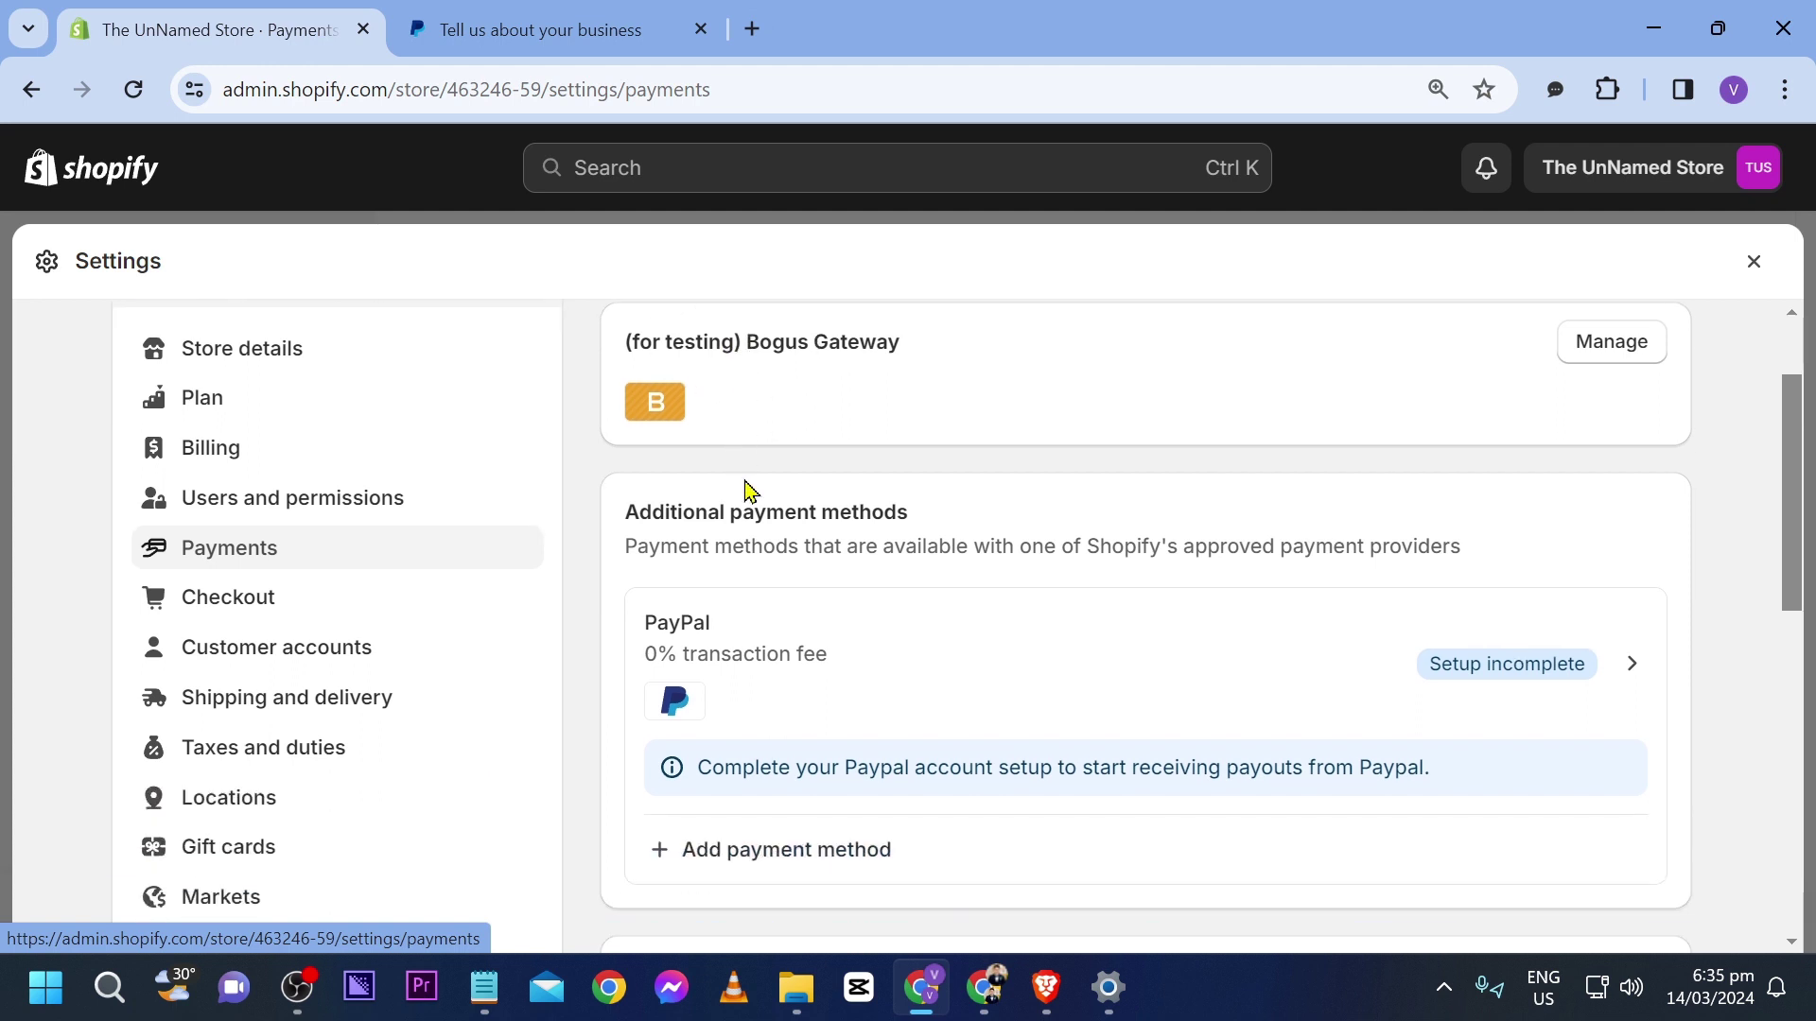
- Search payment methods by provider, finding Oceanpayment and Payoneer Checkout, then close Settings
{"action": "left_click", "coordinate": [841, 852]}
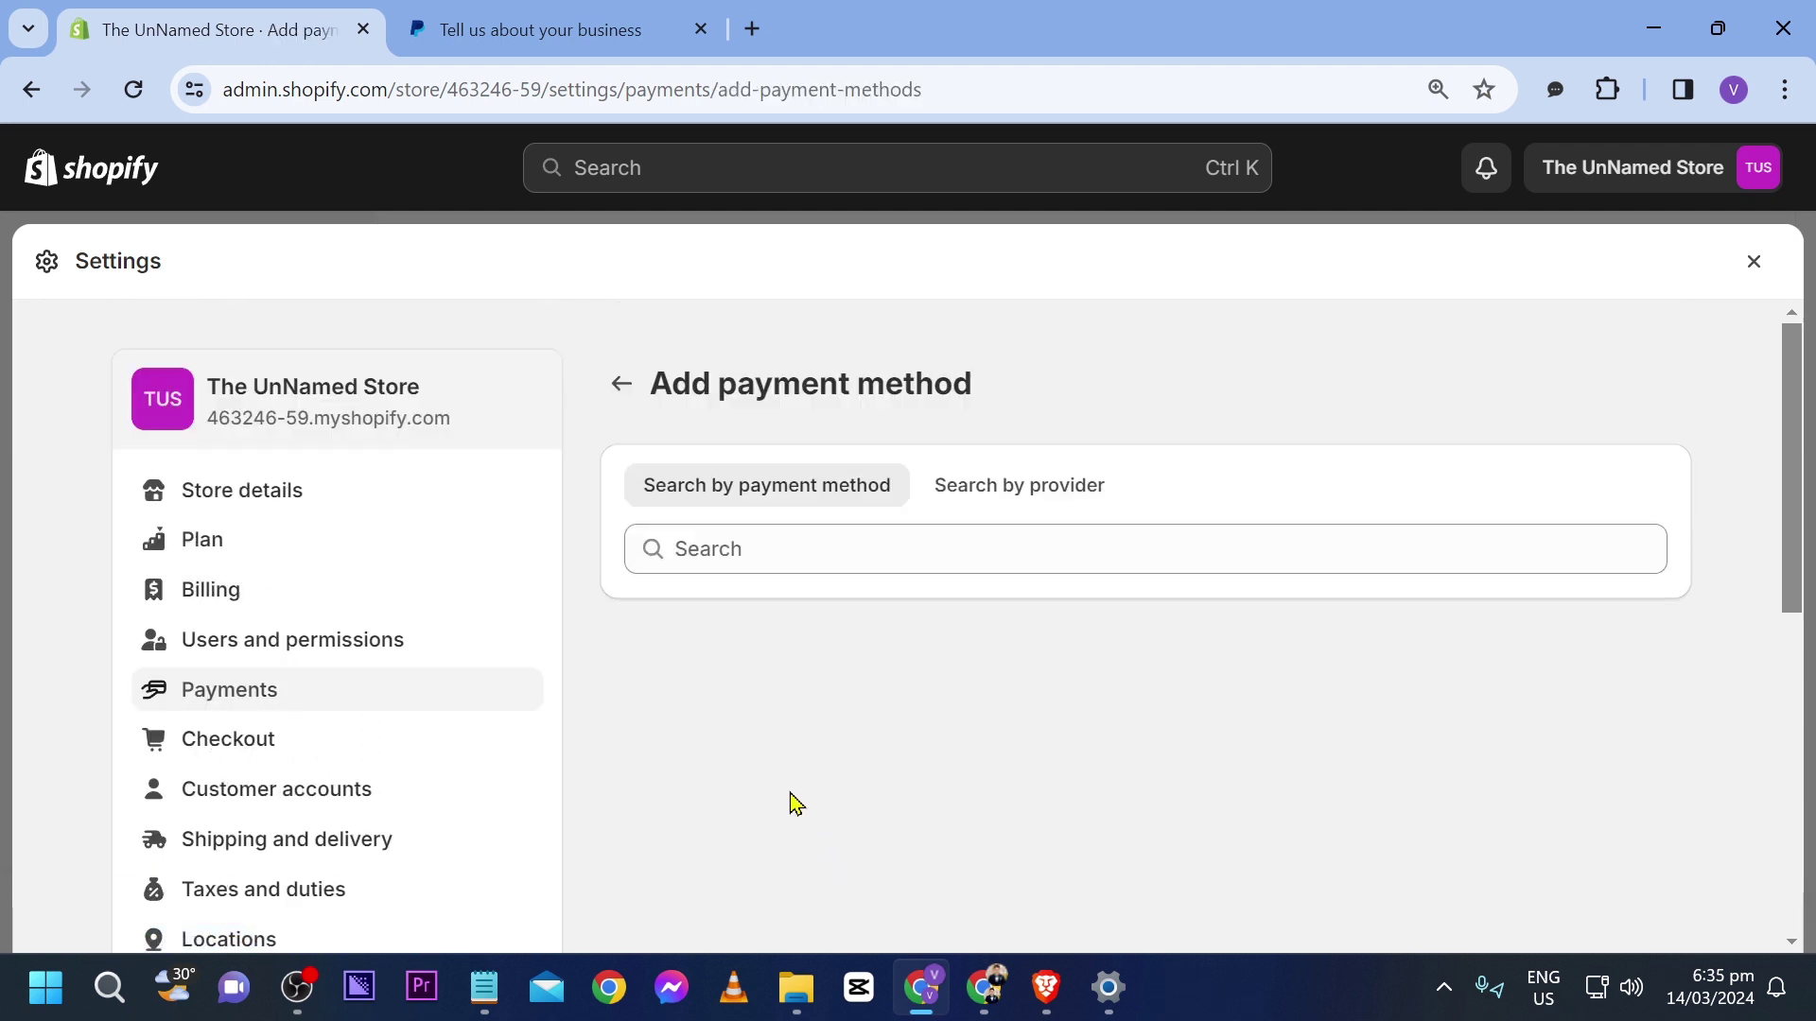
{"action": "scroll", "coordinate": [799, 445], "scroll_direction": "down", "scroll_amount": 1}
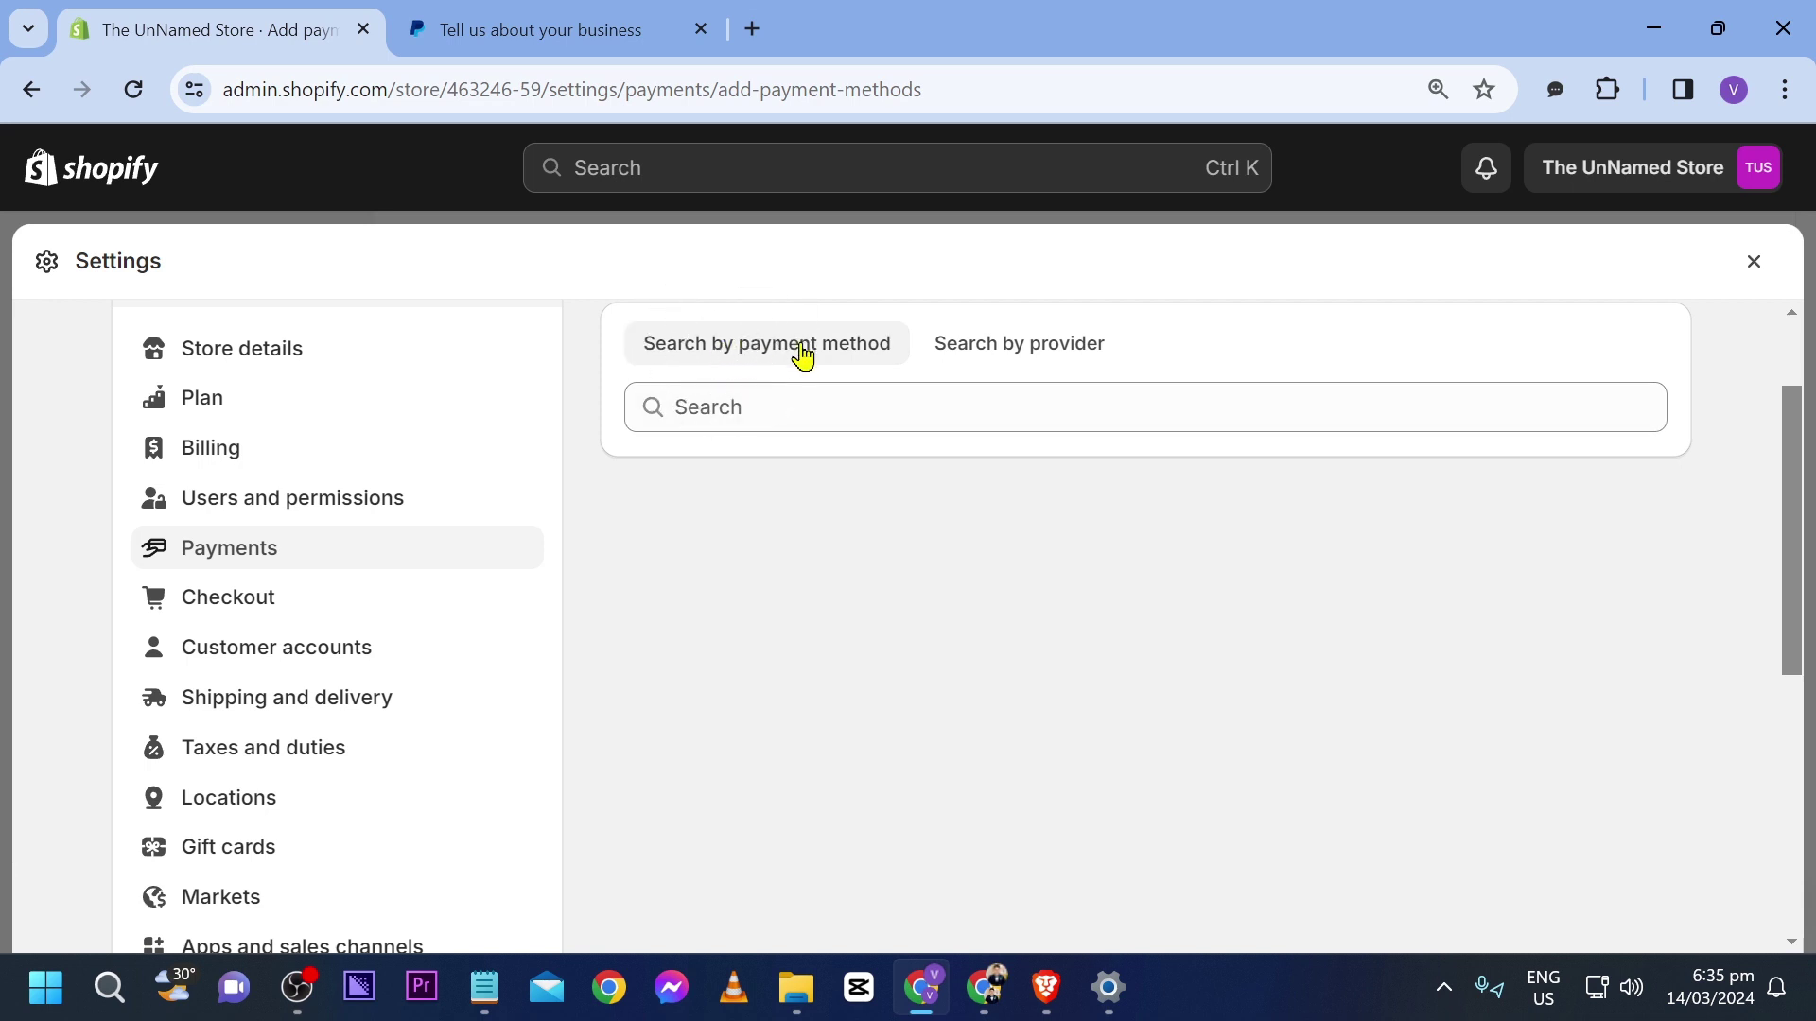
{"action": "left_click", "coordinate": [1035, 356]}
{"action": "left_click", "coordinate": [826, 403]}
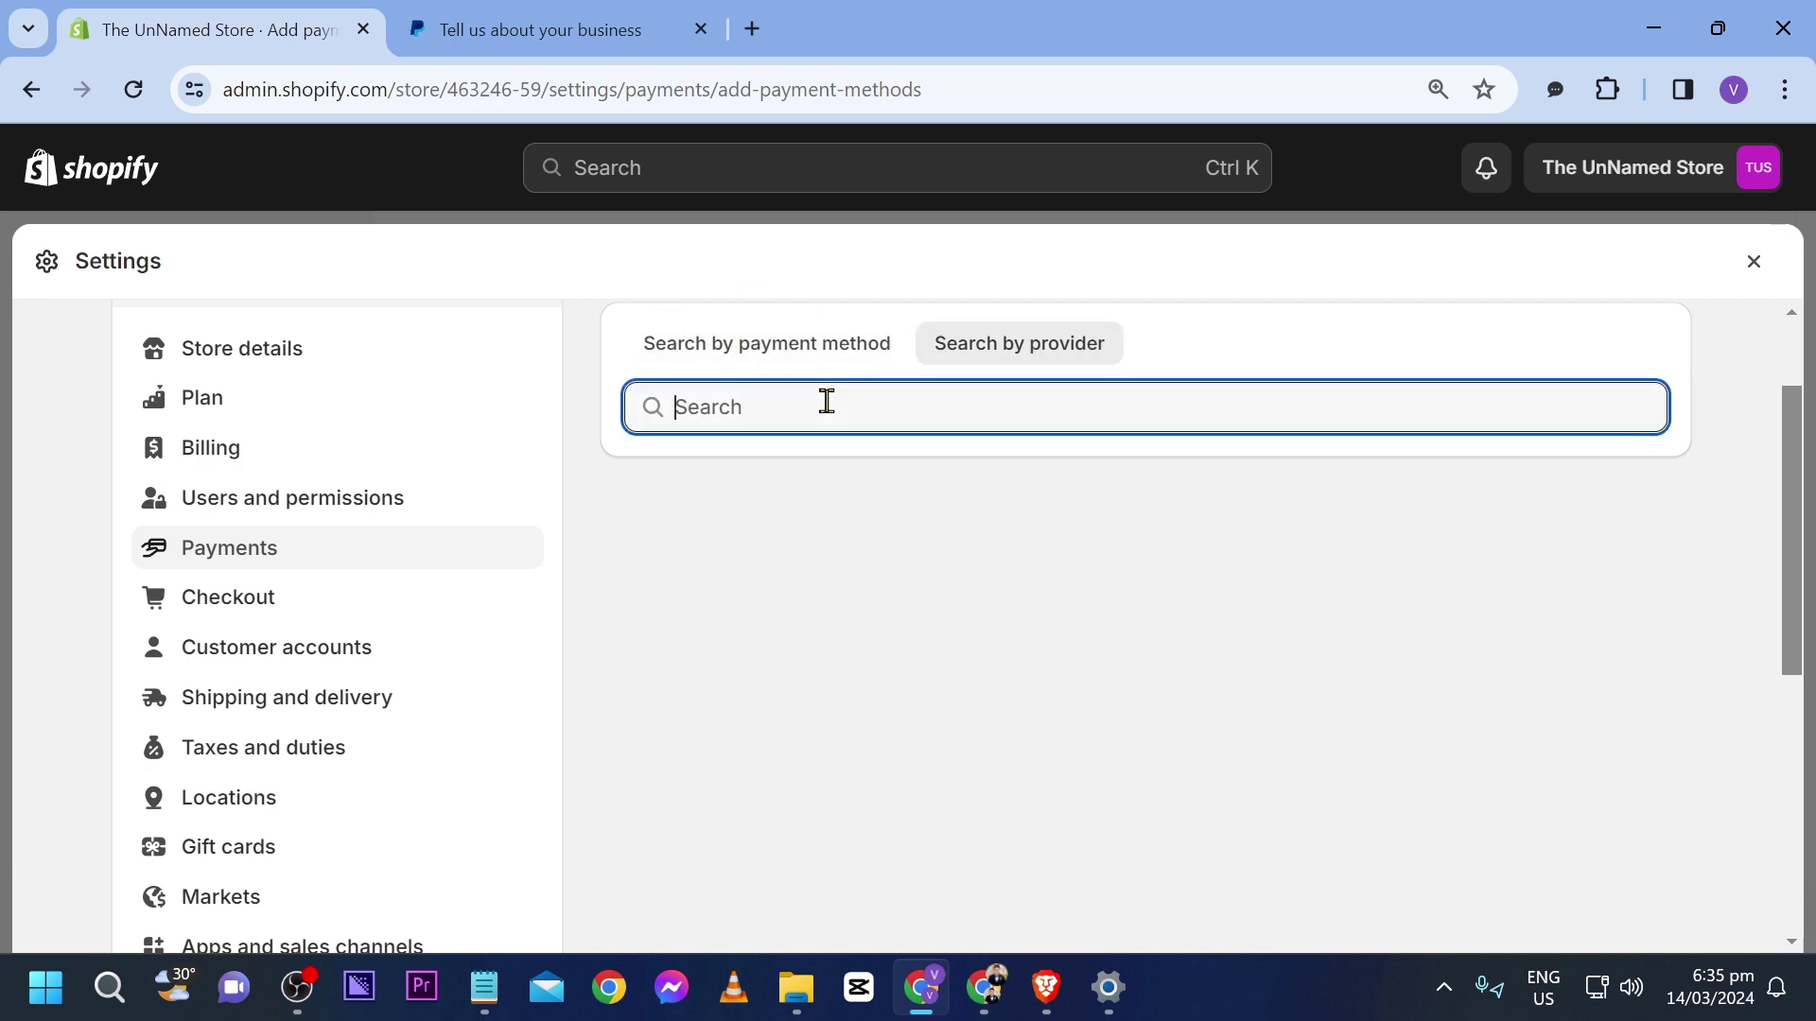
{"action": "type", "text": "ocean"}
{"action": "key", "text": "ctrl+a"}
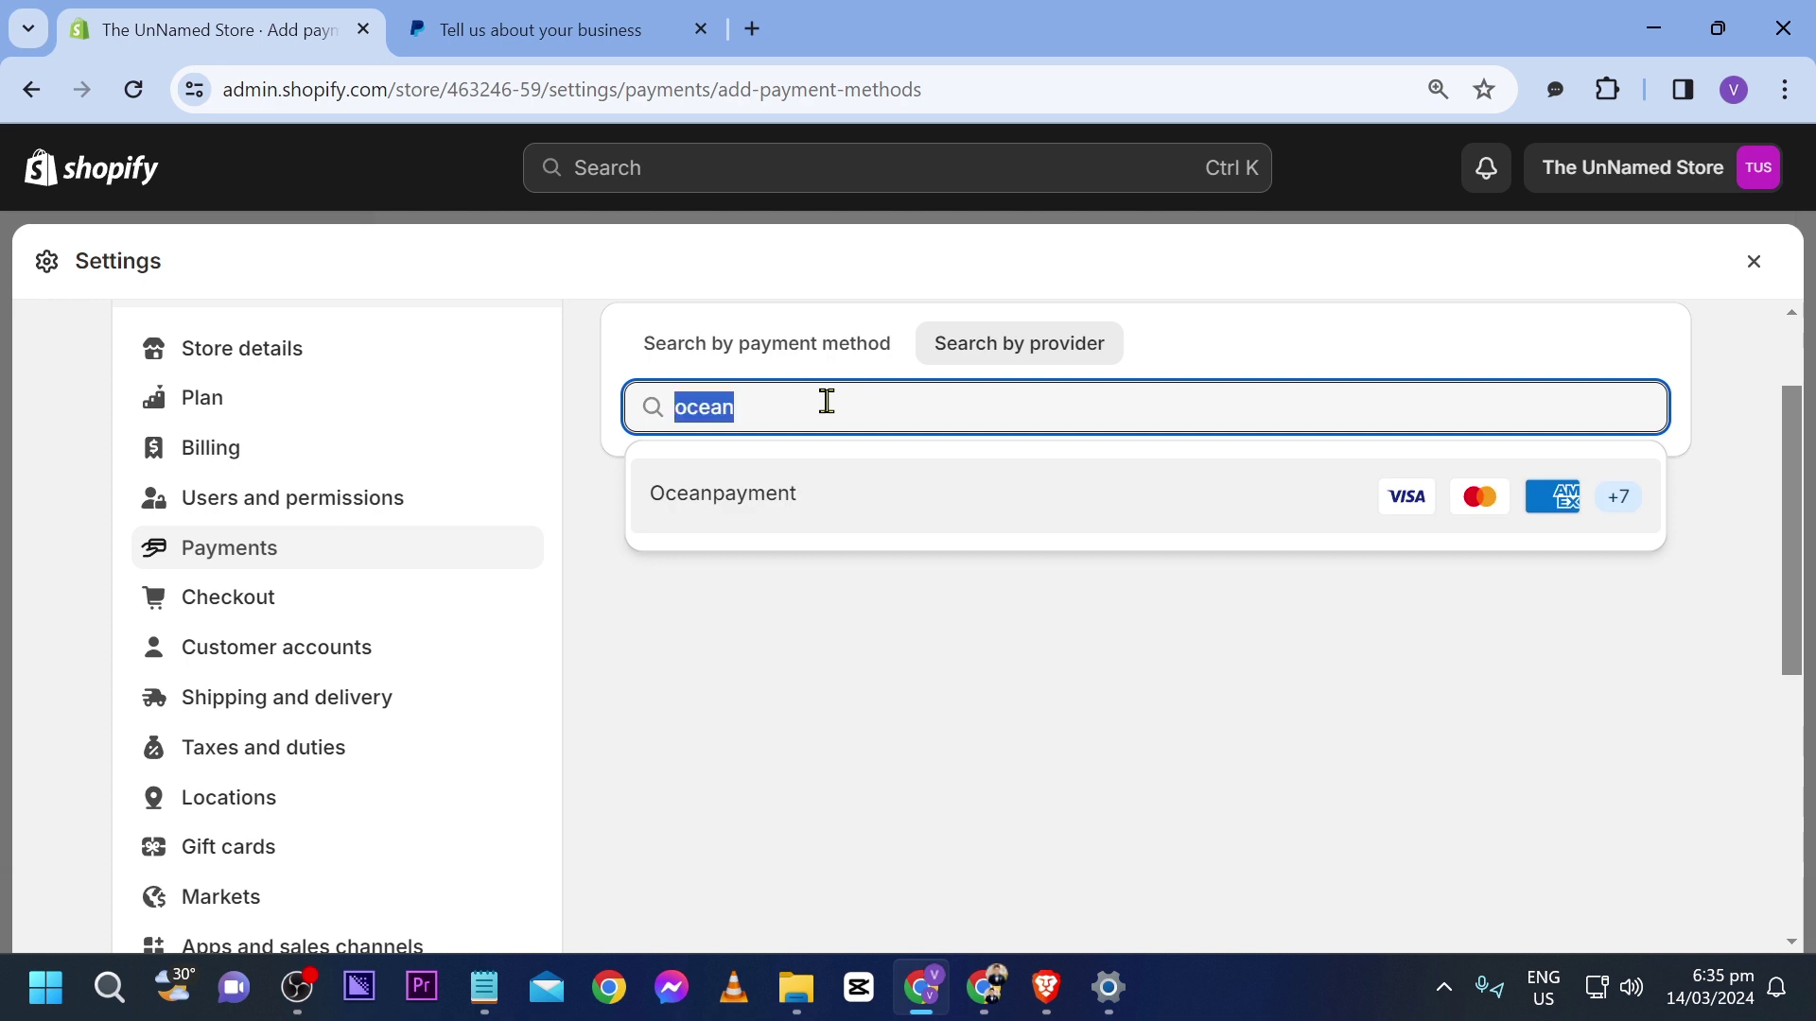
{"action": "type", "text": "payo"}
{"action": "key", "text": "ctrl+a"}
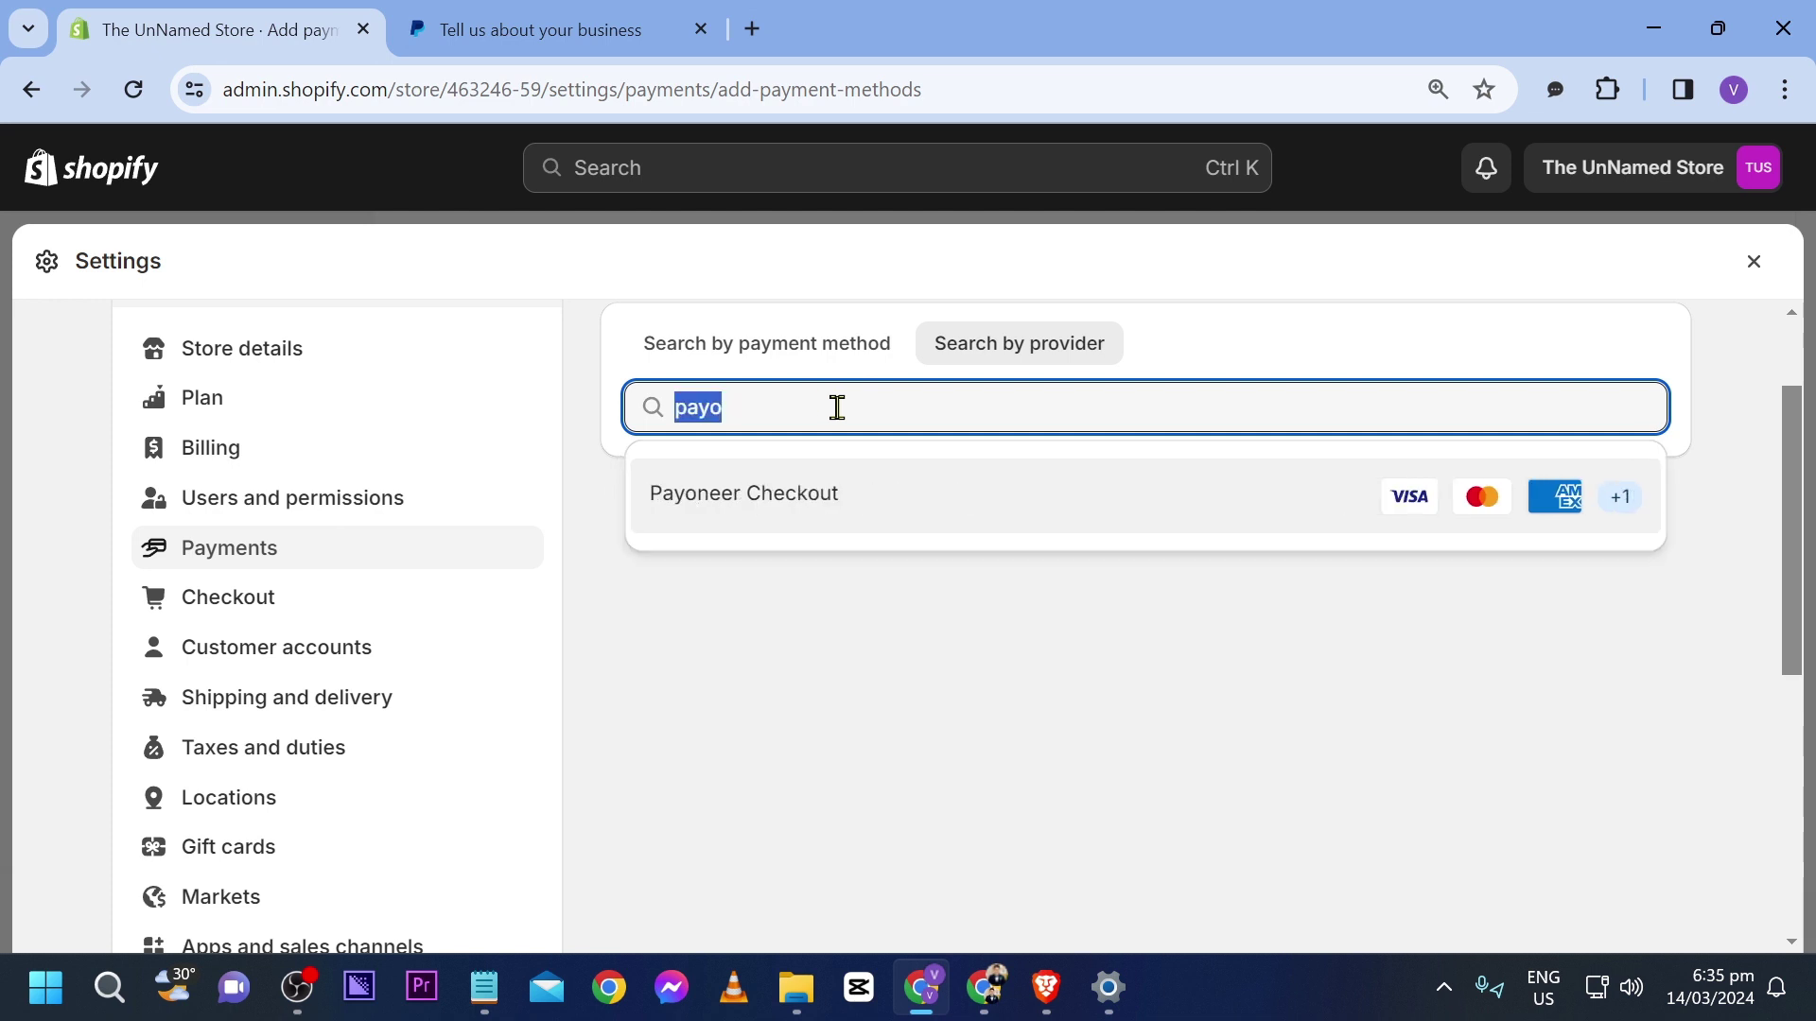
{"action": "left_click", "coordinate": [1754, 262]}
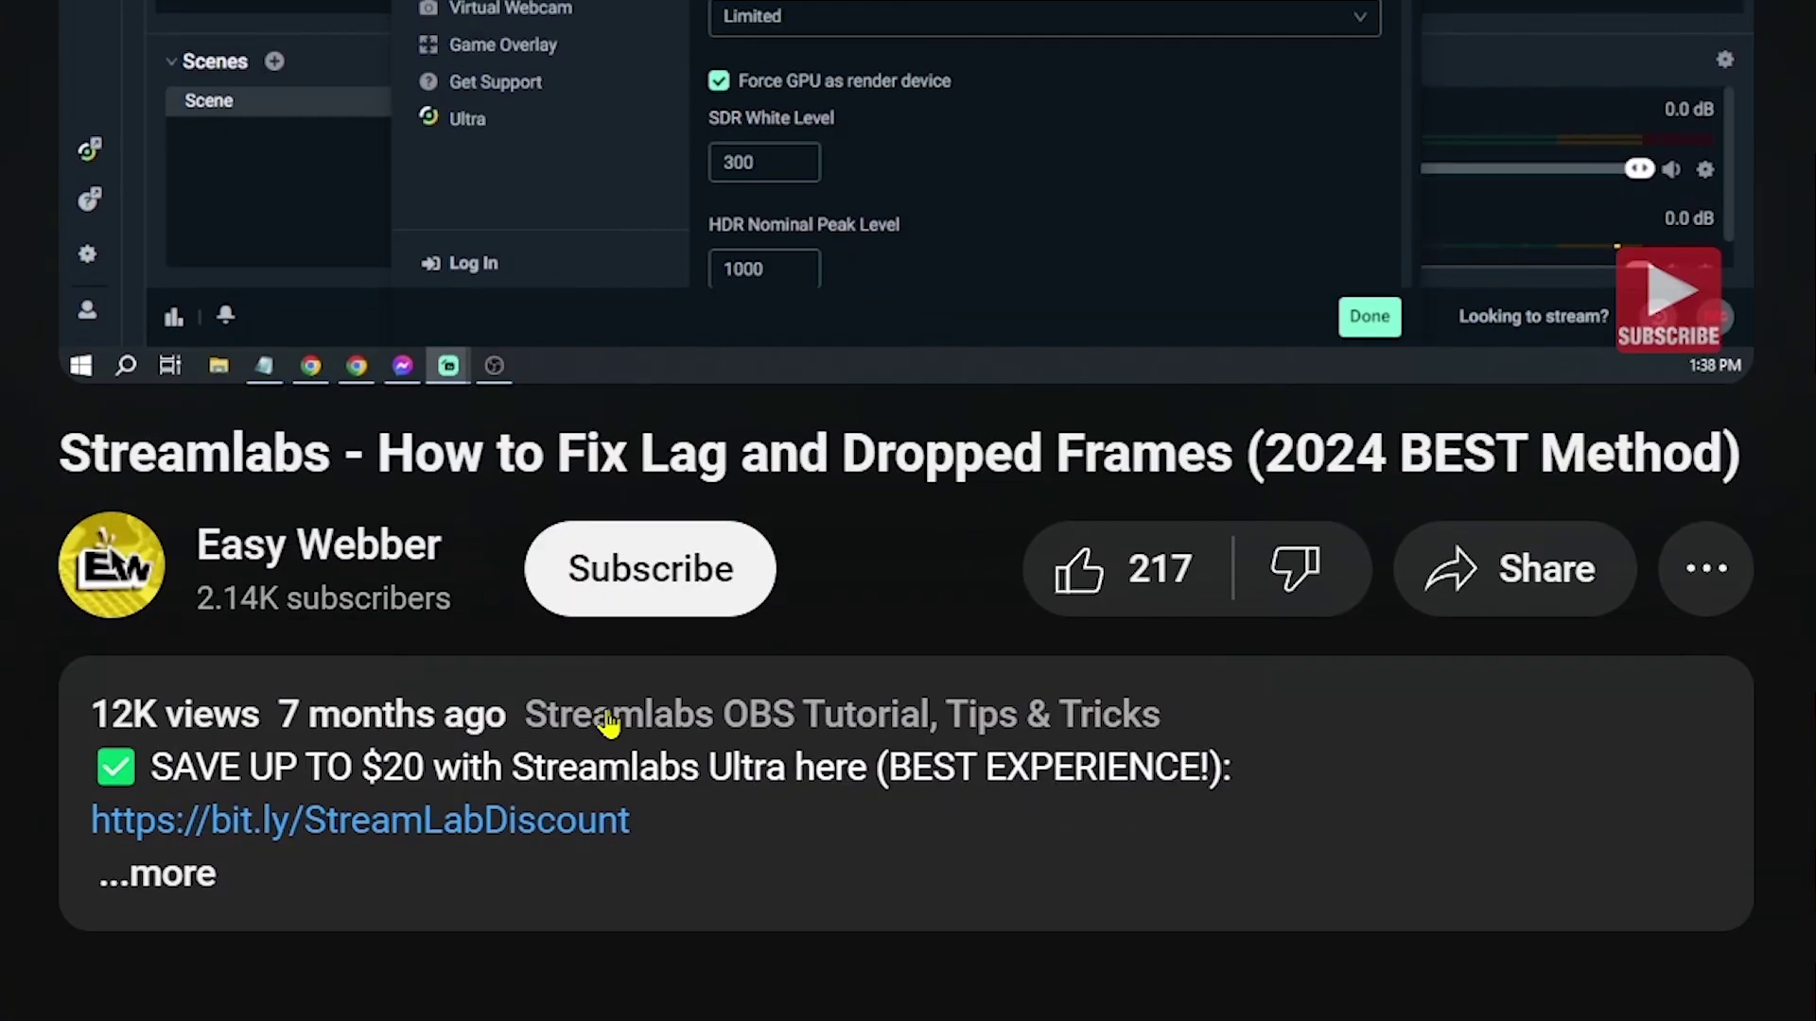
- Subscribe to the Streamlabs lag-fix video's channel and like the video, bringing it to 218 likes
{"action": "left_click", "coordinate": [657, 570]}
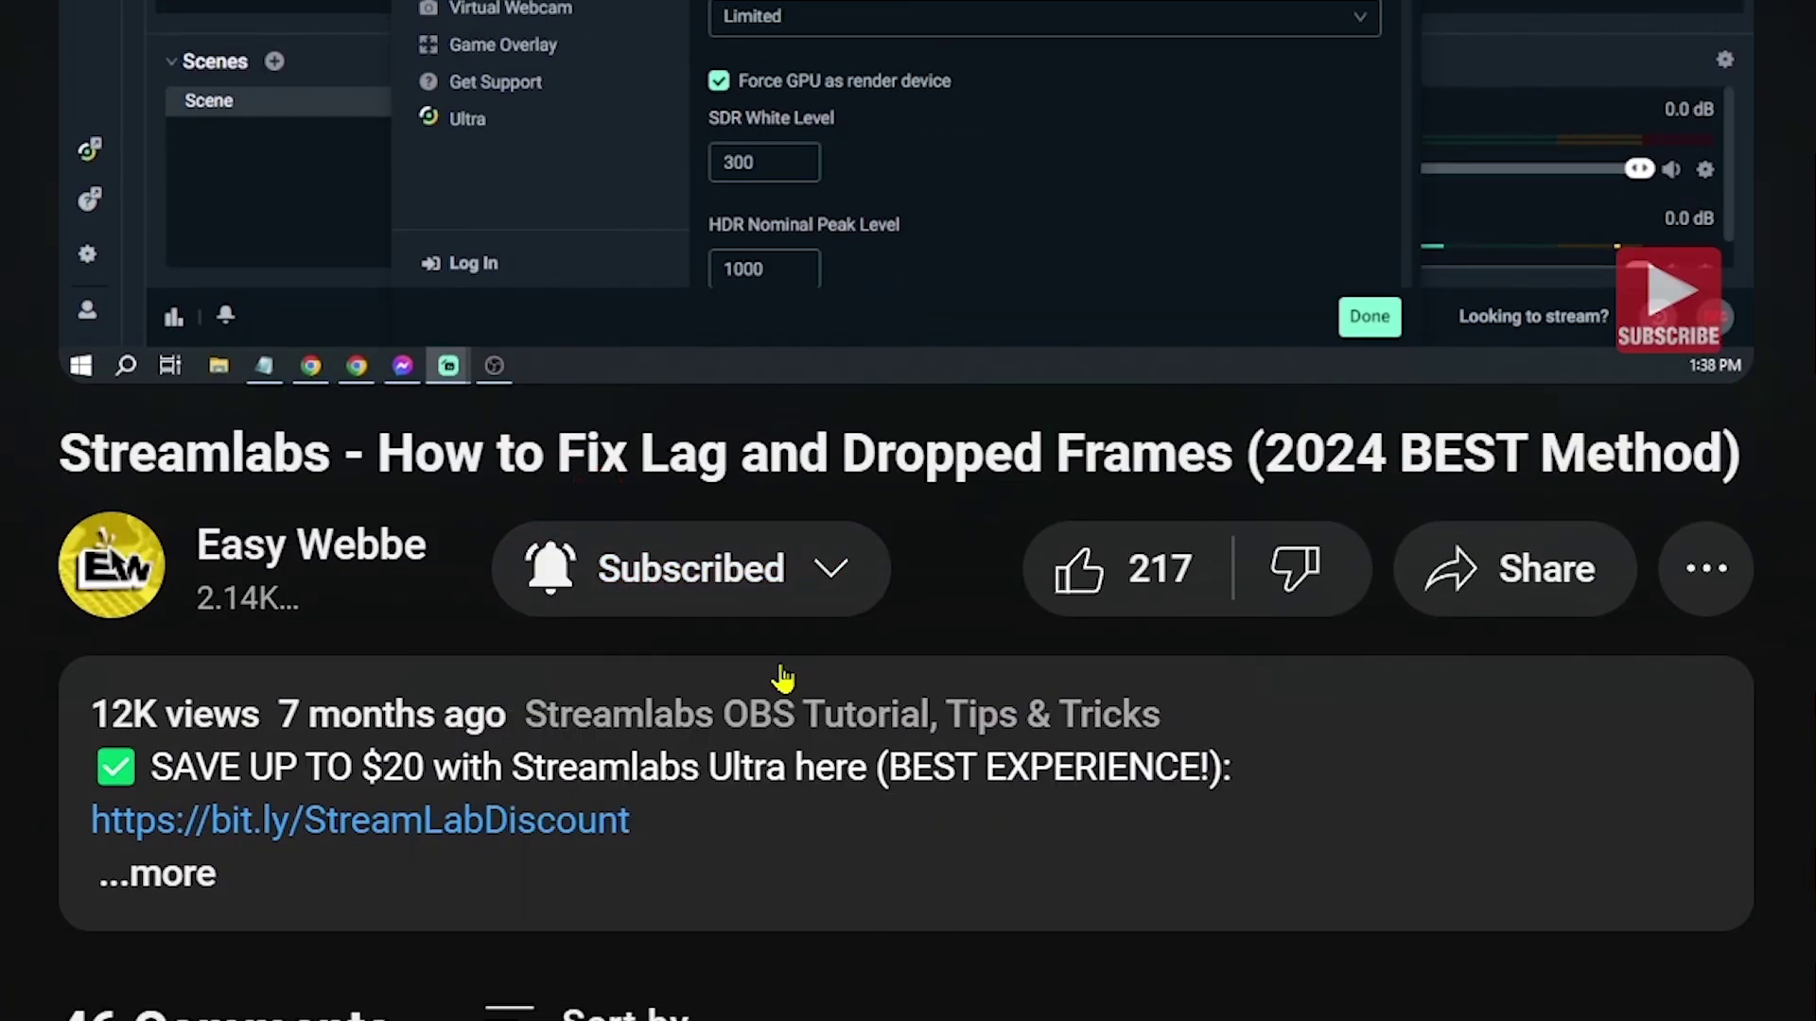
{"action": "left_click", "coordinate": [1079, 609]}
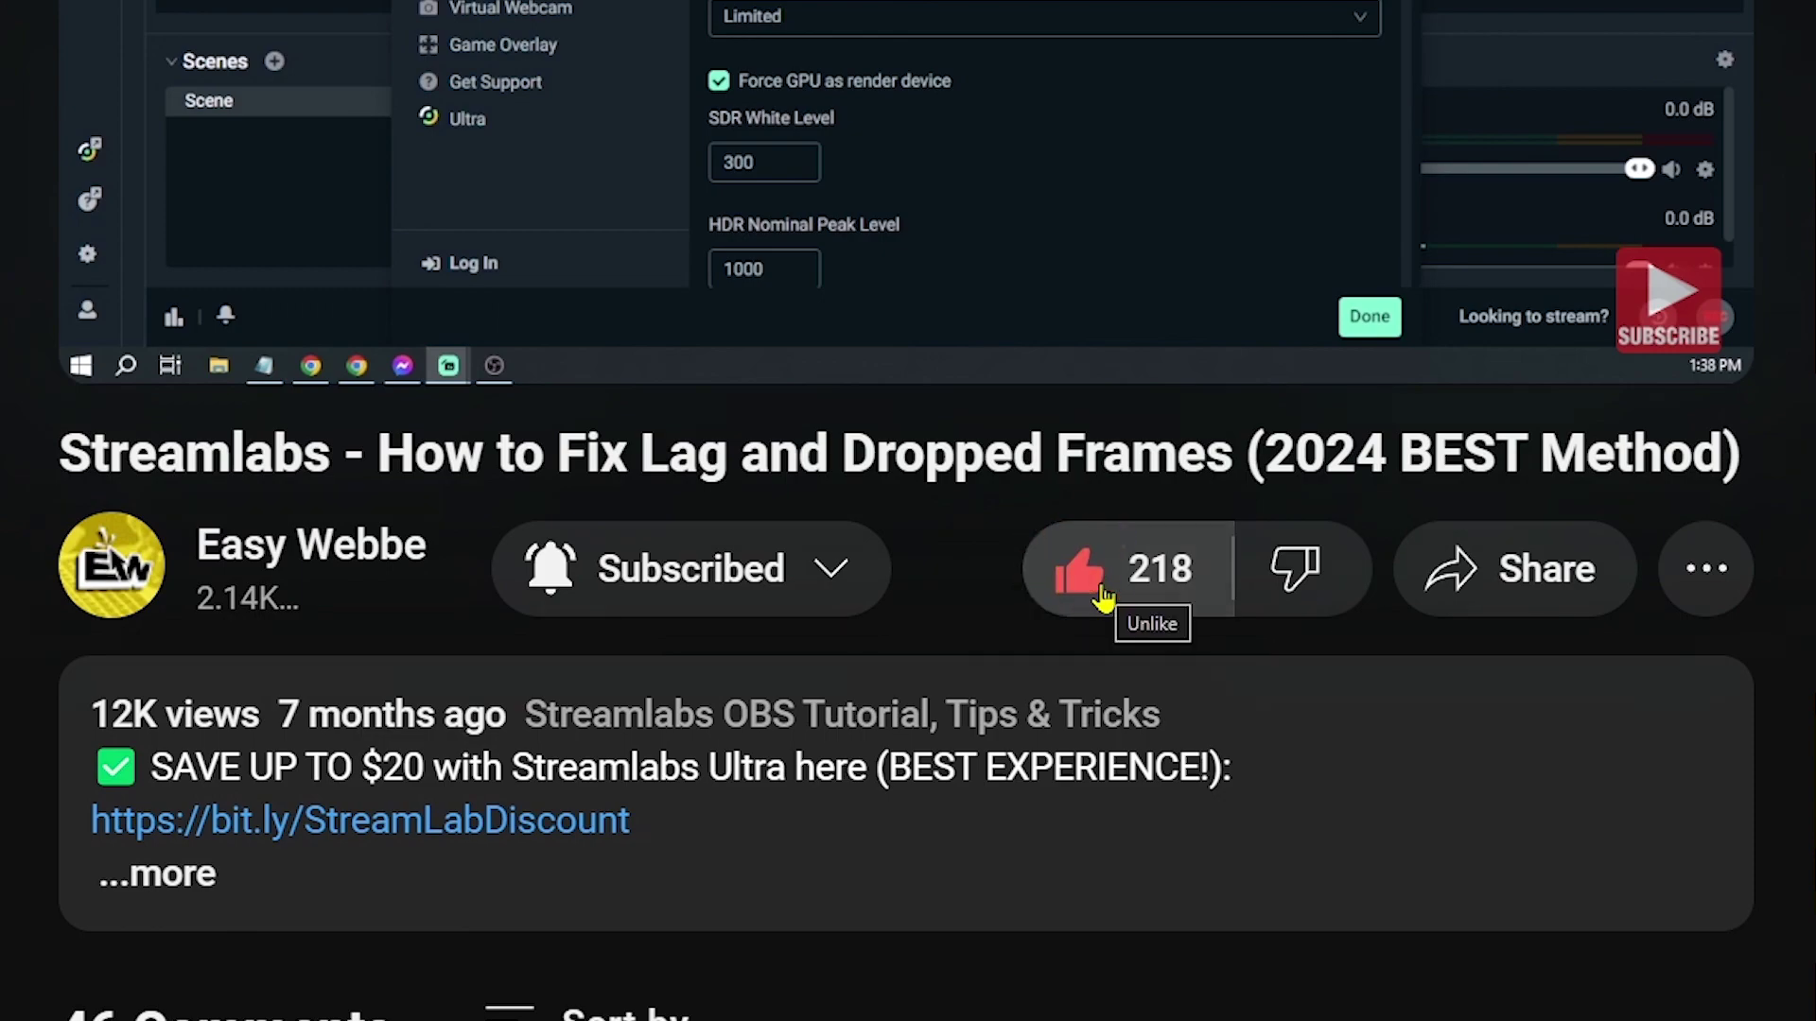